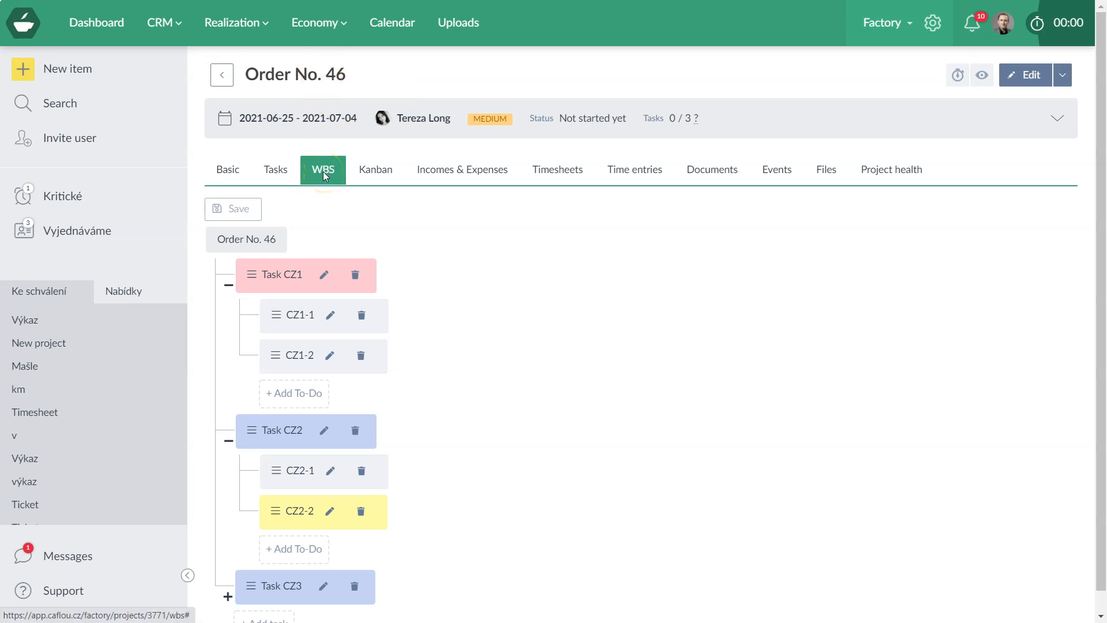
After glancing at the project actions list, collapse the Task CZ1 and Task CZ2 to-do branches.
{"action": "left_click", "coordinate": [1062, 75]}
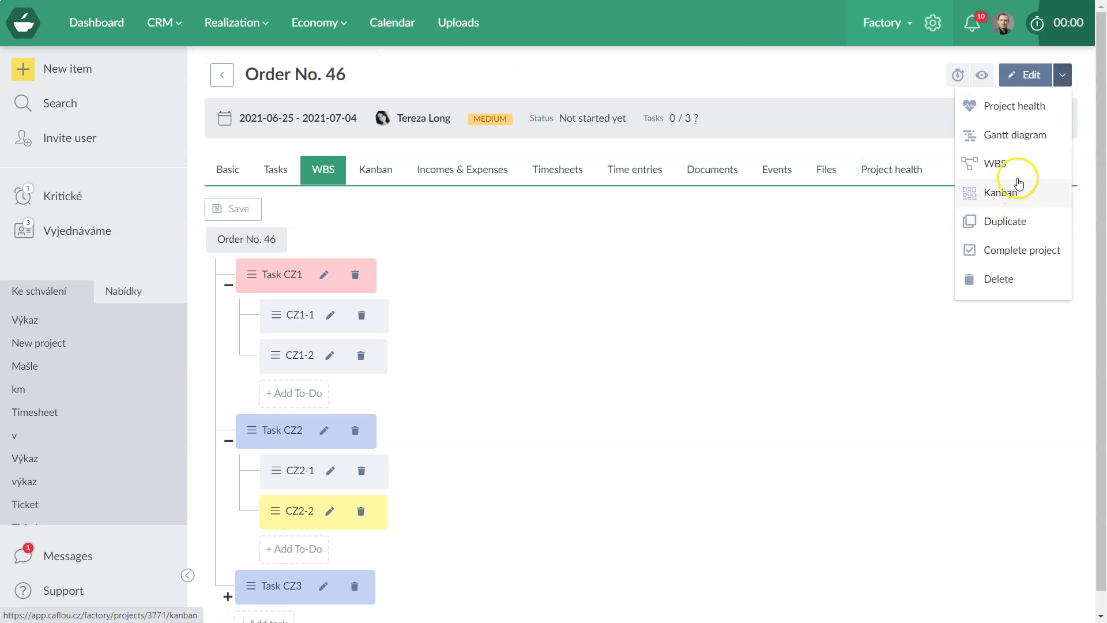
{"action": "left_click", "coordinate": [490, 301]}
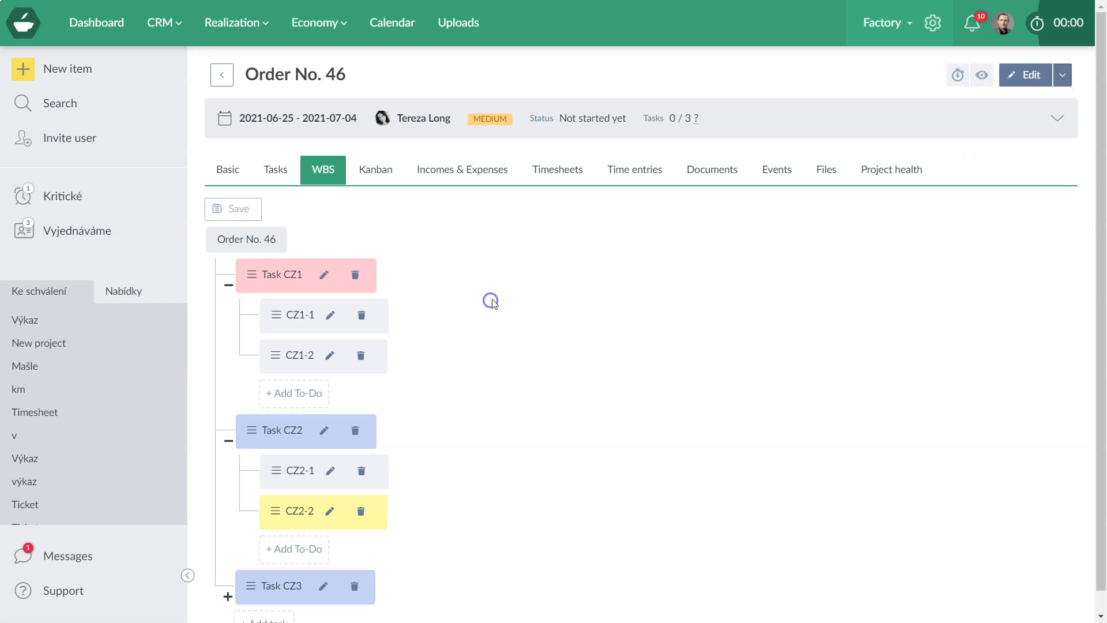
{"action": "left_click", "coordinate": [228, 287]}
{"action": "left_click", "coordinate": [228, 326]}
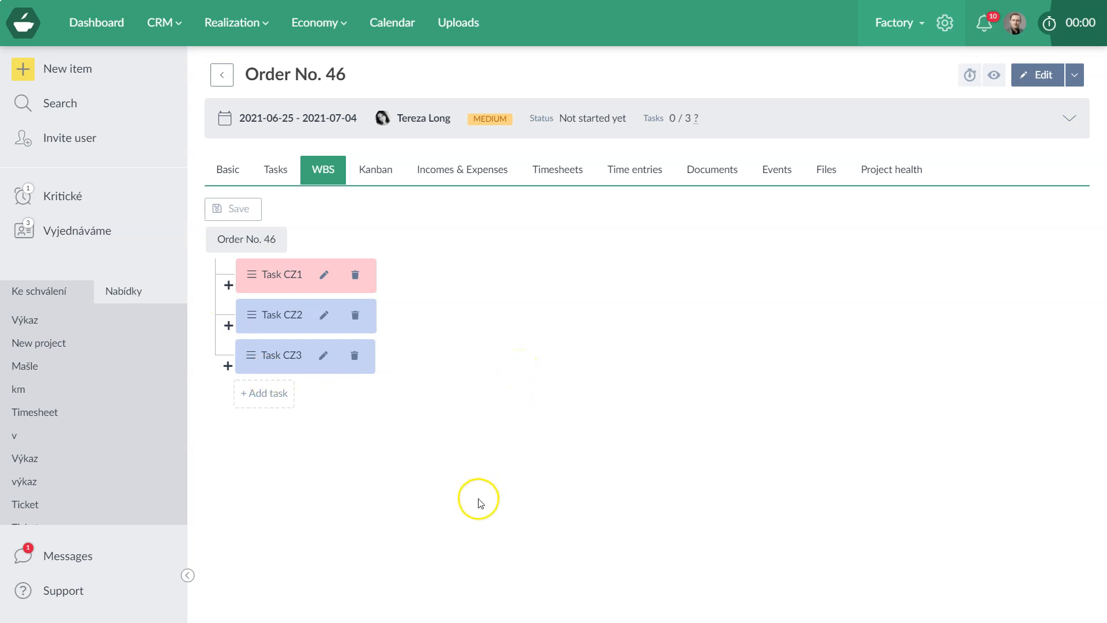
Add two new WBS tasks named 4 and 5.
{"action": "left_click", "coordinate": [268, 395]}
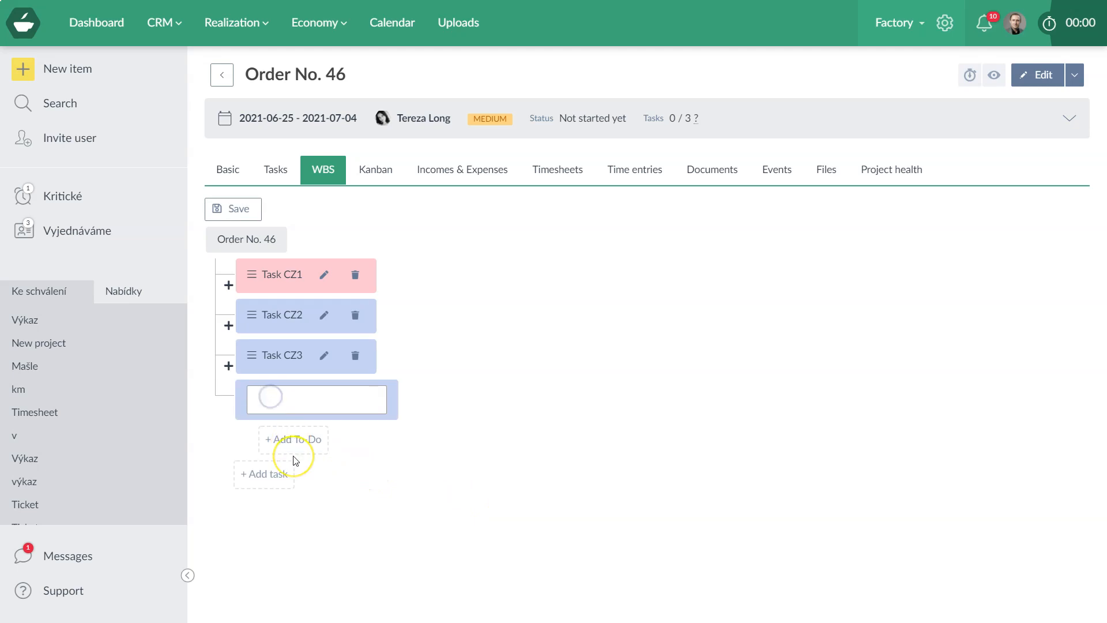
{"action": "type", "text": "4"}
{"action": "key", "text": "Return"}
{"action": "type", "text": "5"}
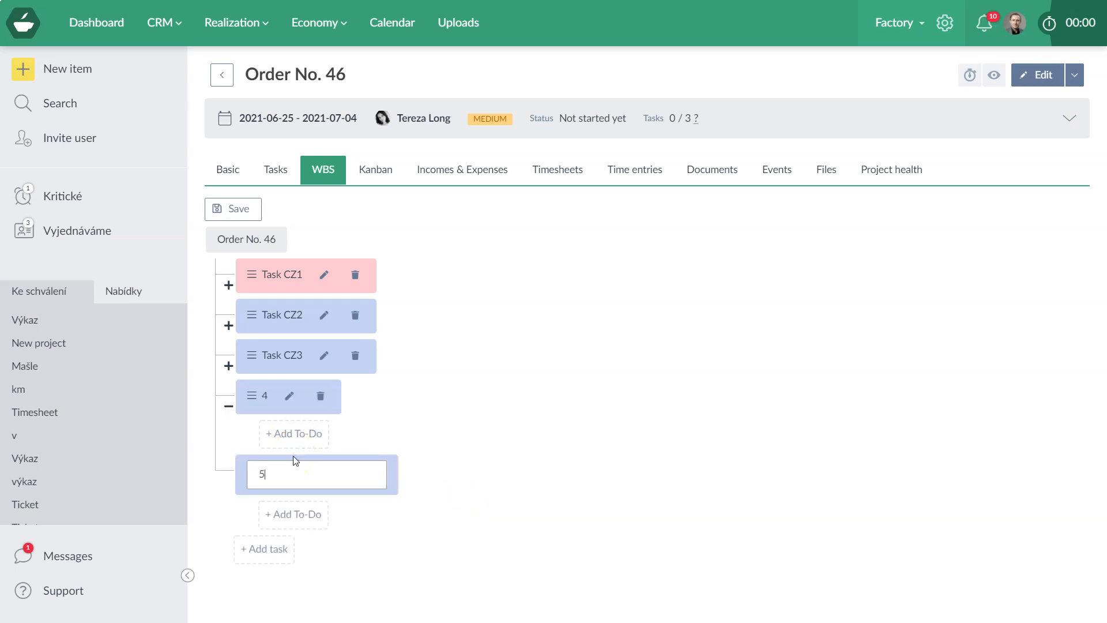
{"action": "key", "text": "Return"}
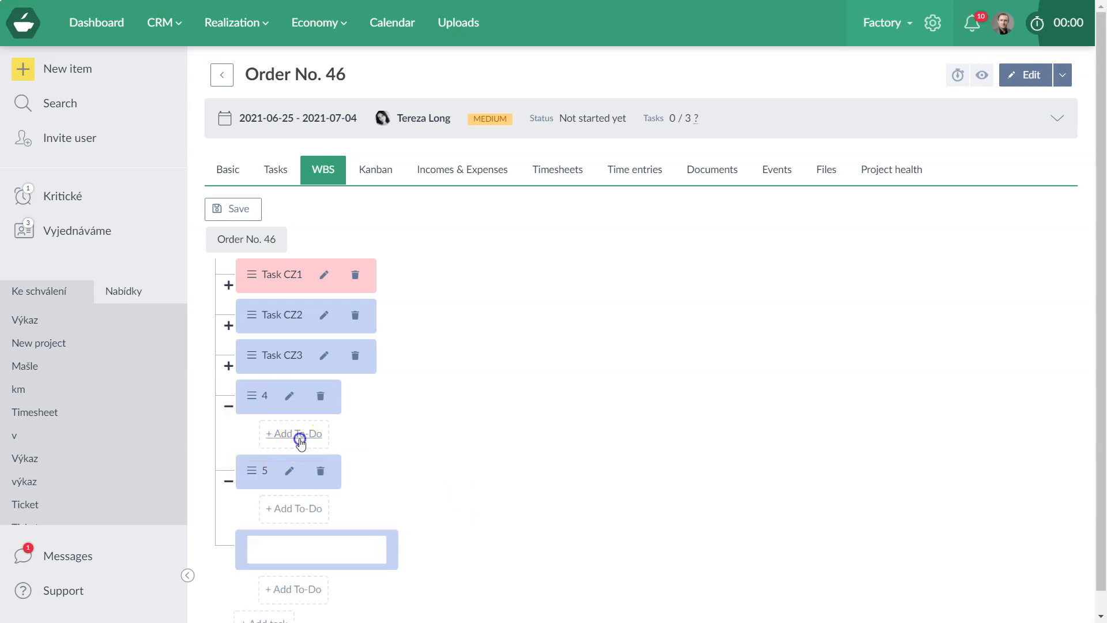
Add to-dos 1, 2 and 3 under task 4.
{"action": "left_click", "coordinate": [300, 439]}
{"action": "type", "text": "1"}
{"action": "key", "text": "Return"}
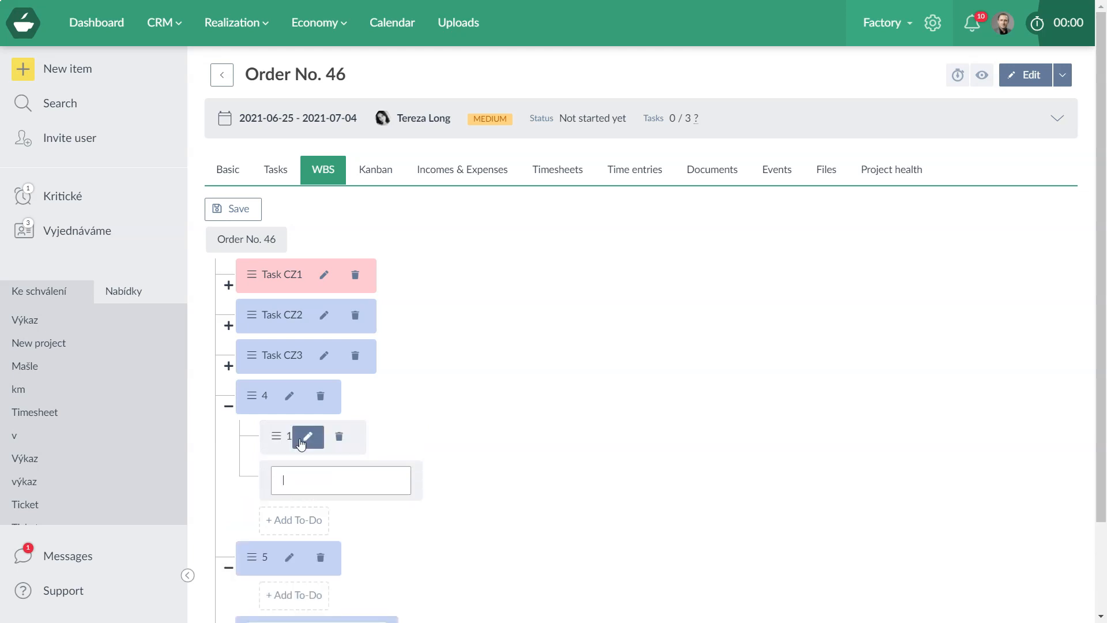
{"action": "type", "text": "2"}
{"action": "key", "text": "Return"}
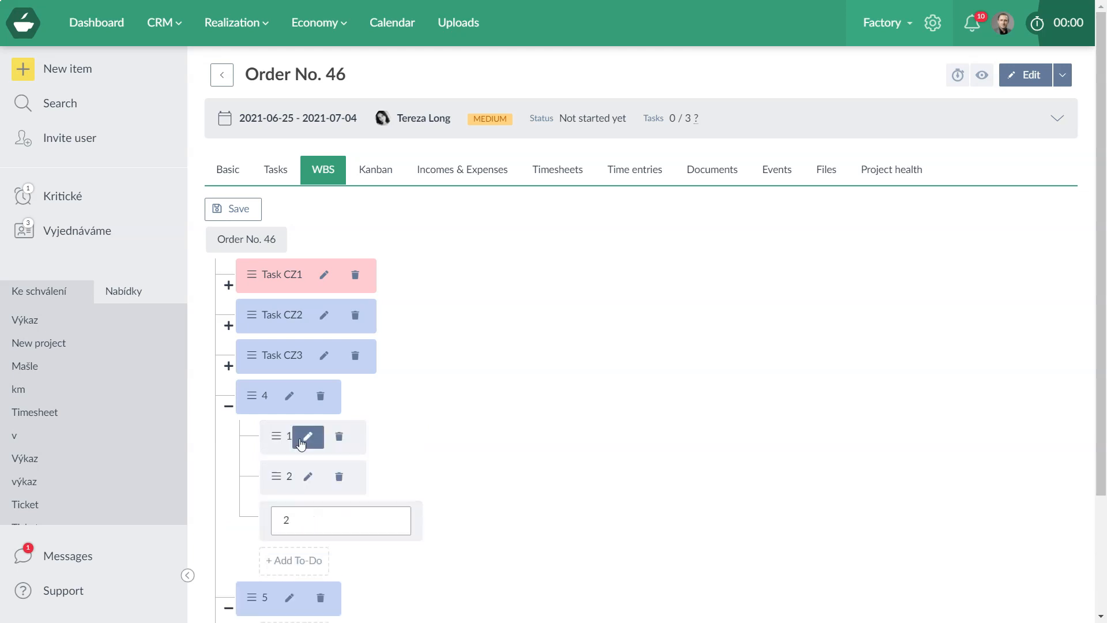
{"action": "type", "text": "3"}
{"action": "key", "text": "Return"}
Dismiss the leftover empty to-do, leave to-do 1's name unchanged, and save the WBS.
{"action": "scroll", "coordinate": [419, 402], "scroll_direction": "down", "scroll_amount": 3}
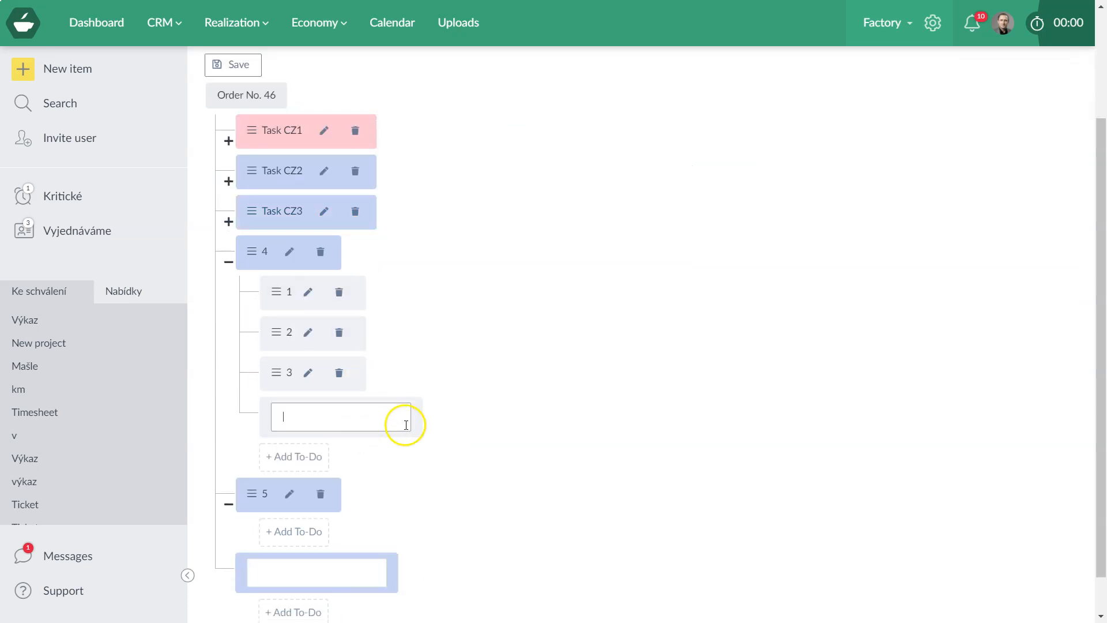
{"action": "left_click", "coordinate": [421, 381]}
{"action": "scroll", "coordinate": [423, 382], "scroll_direction": "up", "scroll_amount": 2}
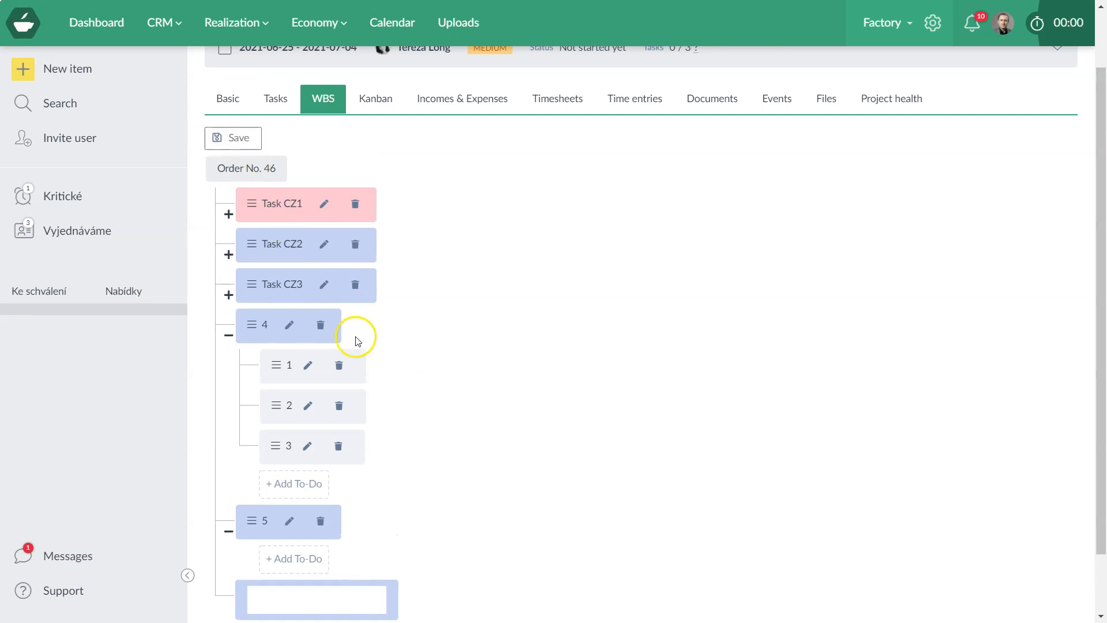
{"action": "left_click", "coordinate": [307, 365]}
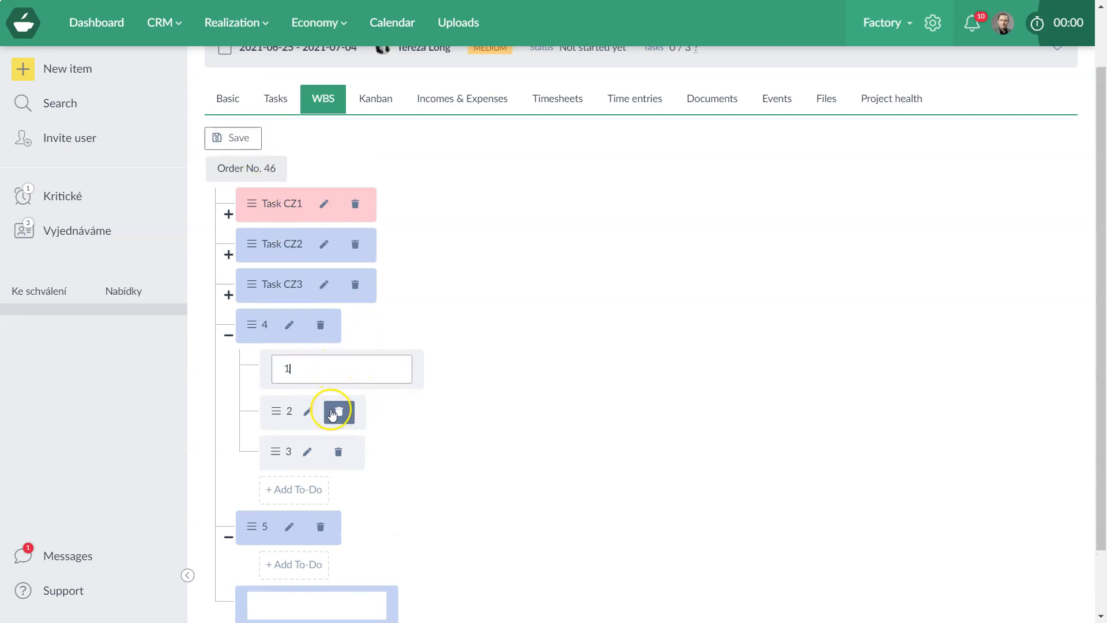
{"action": "left_click", "coordinate": [368, 429]}
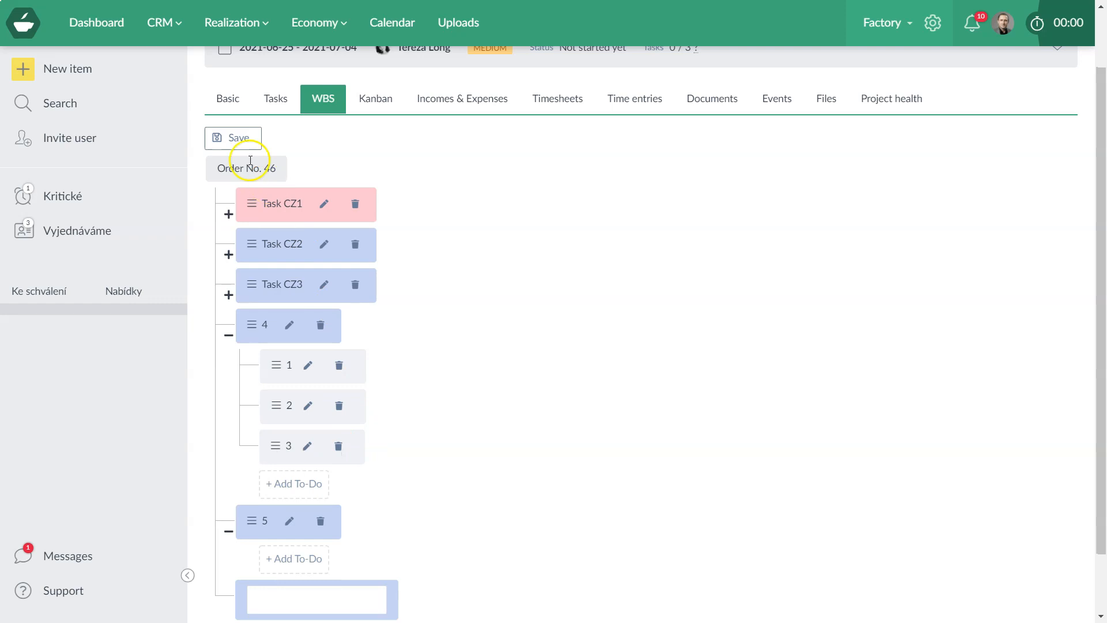
{"action": "left_click", "coordinate": [242, 141]}
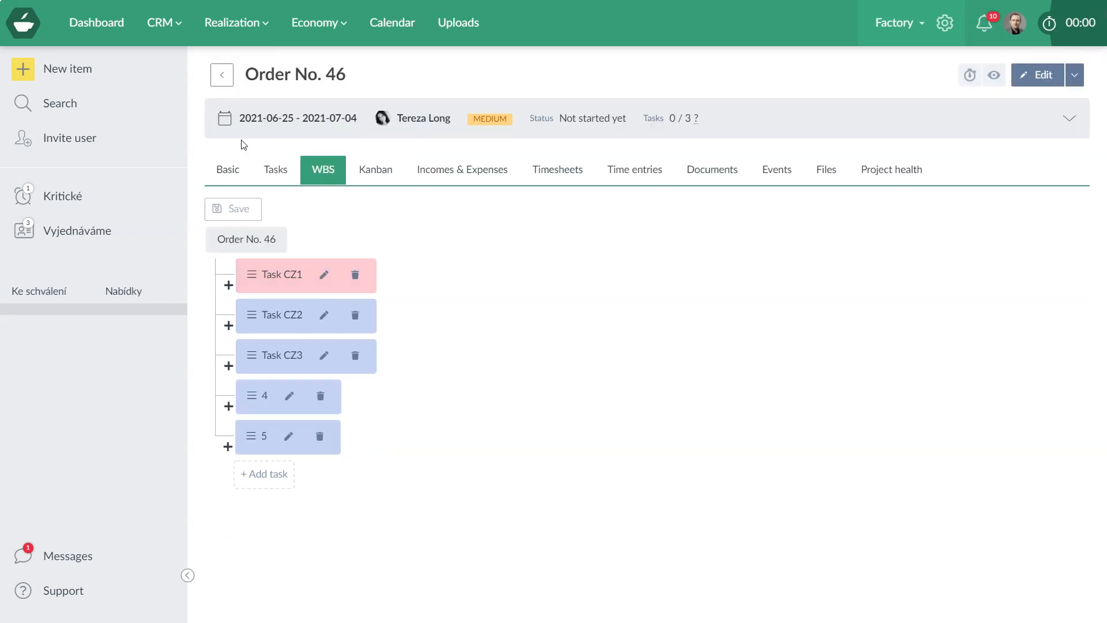
Expand tasks 4 and 5 in the WBS tree.
{"action": "left_click", "coordinate": [228, 406]}
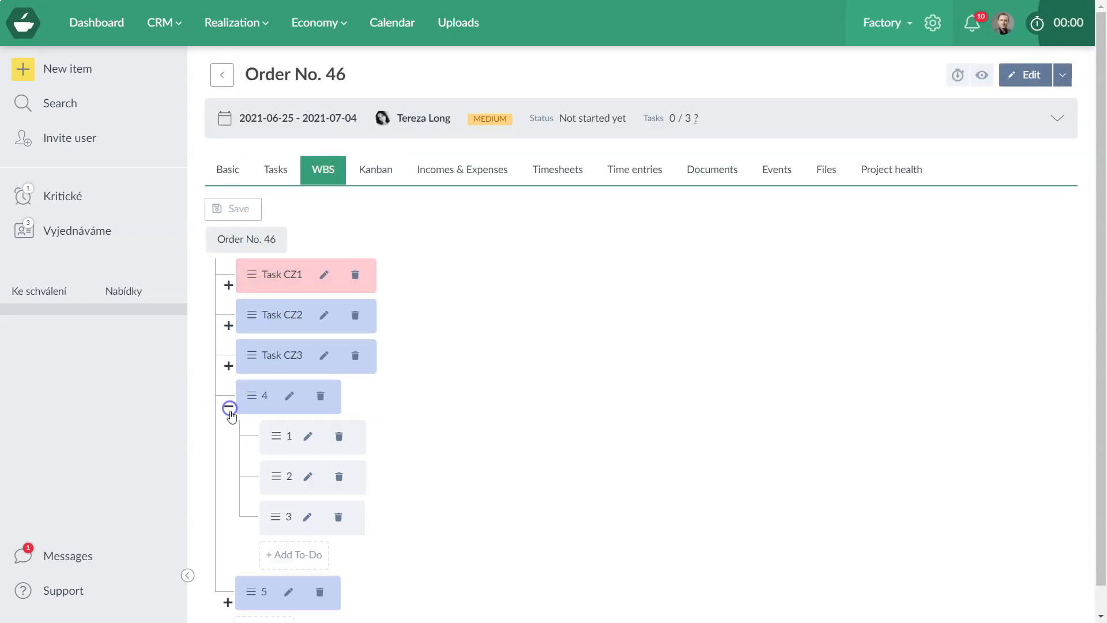
{"action": "scroll", "coordinate": [228, 461], "scroll_direction": "down", "scroll_amount": 1}
{"action": "left_click", "coordinate": [228, 573]}
{"action": "scroll", "coordinate": [273, 524], "scroll_direction": "down", "scroll_amount": 1}
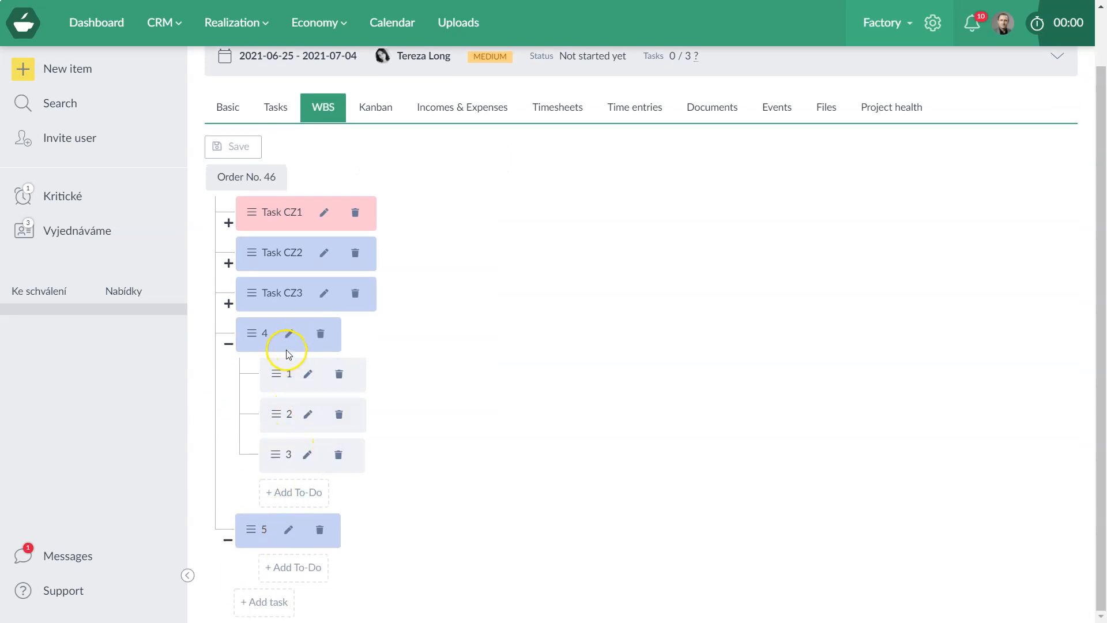
Set task 4's colour to yellow in its quick settings.
{"action": "left_click", "coordinate": [271, 339]}
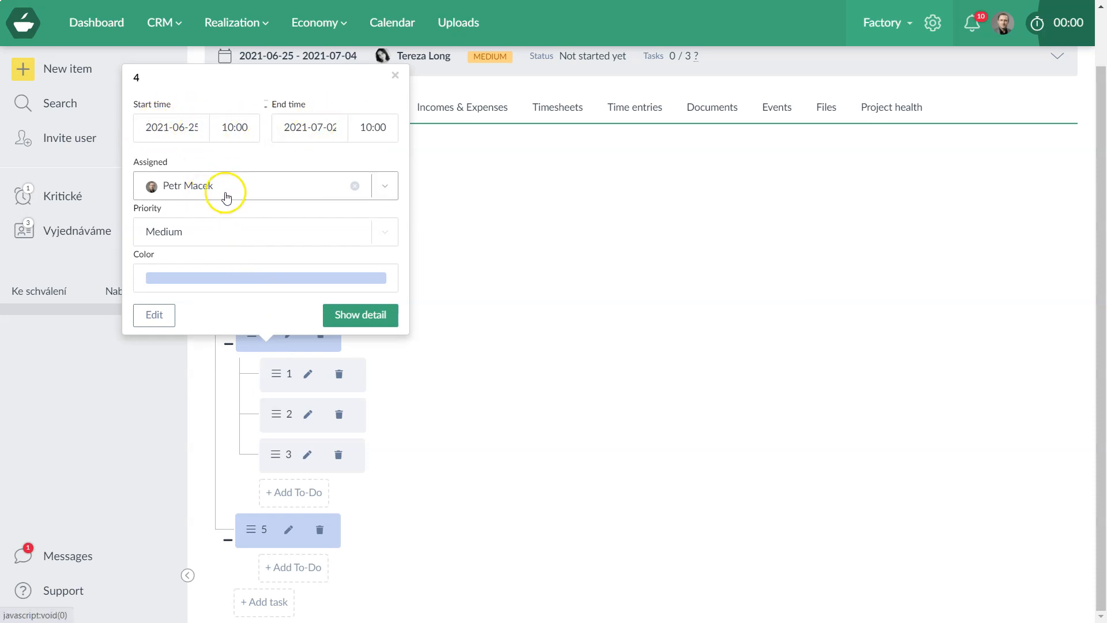
{"action": "left_click", "coordinate": [250, 285]}
{"action": "left_click", "coordinate": [249, 394]}
{"action": "left_click", "coordinate": [387, 394]}
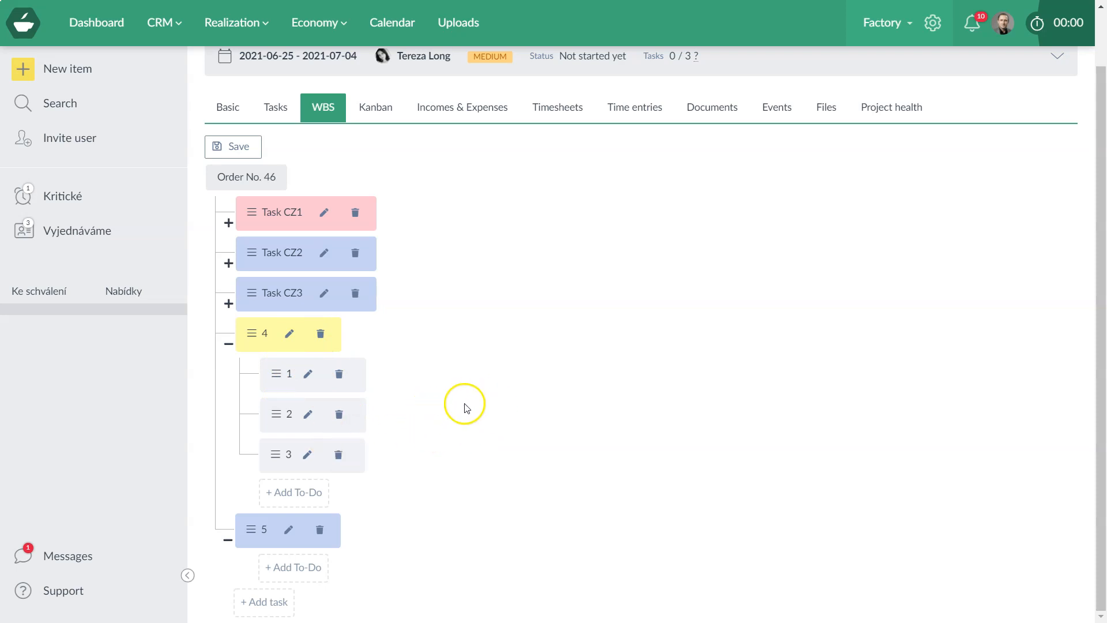
Give to-do 1 under task 4 a 2021-07-09 deadline and an assigned user.
{"action": "left_click", "coordinate": [288, 372]}
{"action": "left_click", "coordinate": [266, 227]}
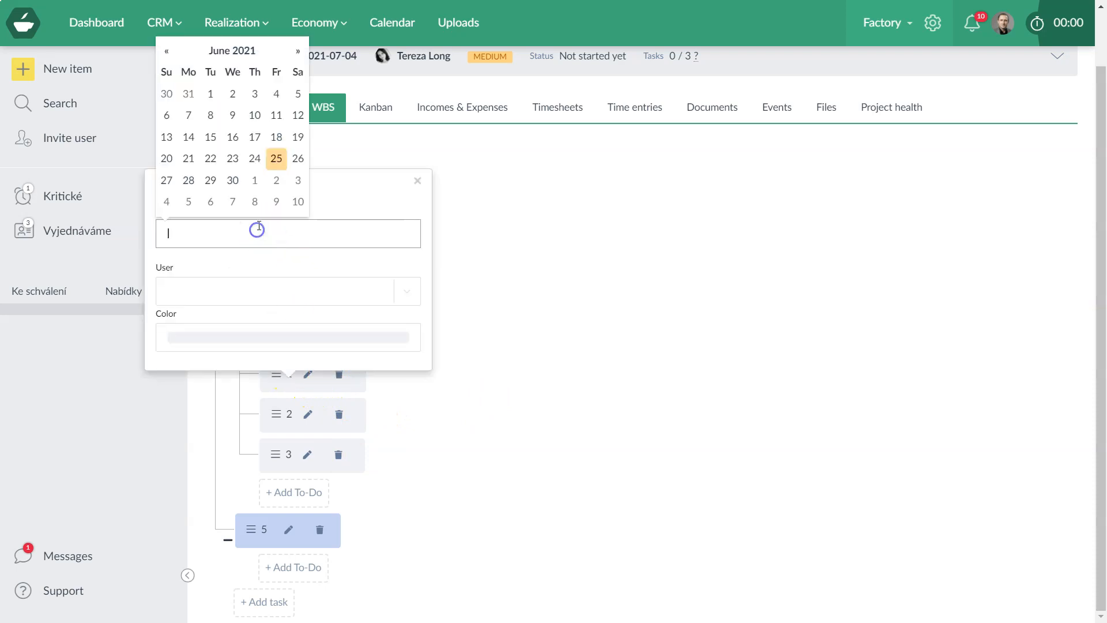
{"action": "left_click", "coordinate": [277, 203]}
{"action": "left_click", "coordinate": [188, 290]}
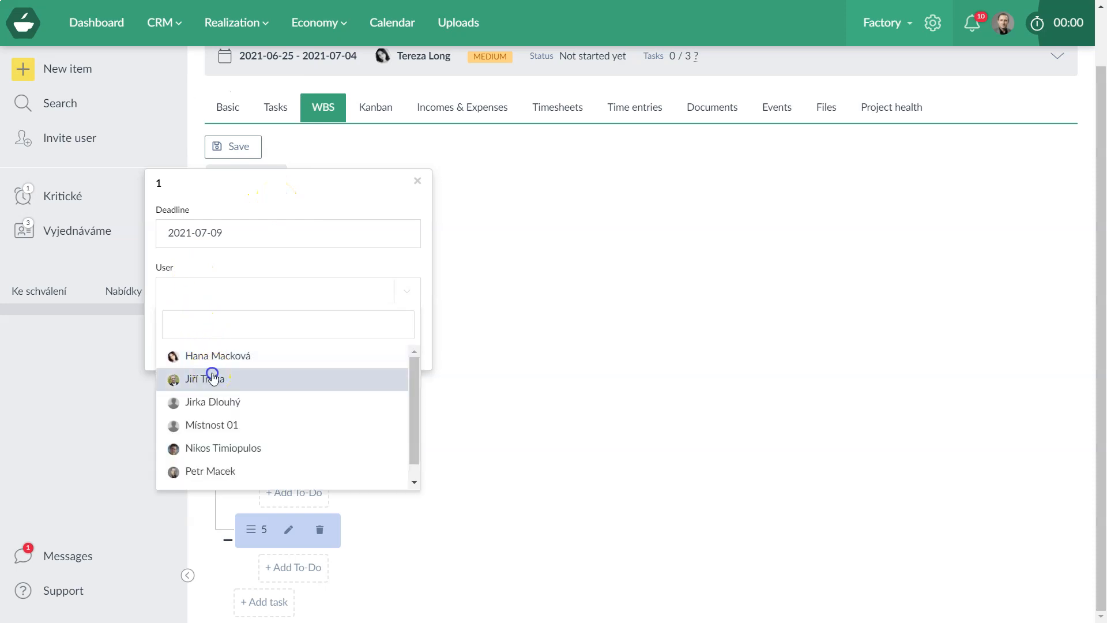
{"action": "left_click", "coordinate": [214, 379]}
Colour to-do 1 yellow, save the WBS, and view the project's Tasks list.
{"action": "left_click", "coordinate": [206, 338]}
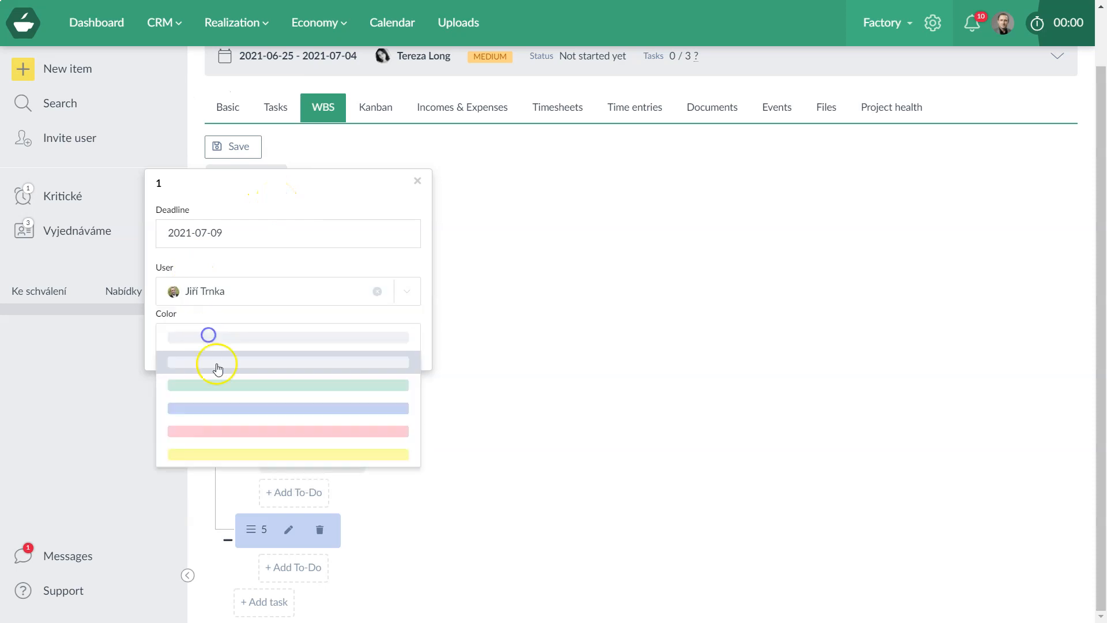
{"action": "left_click", "coordinate": [243, 456]}
{"action": "left_click", "coordinate": [516, 416]}
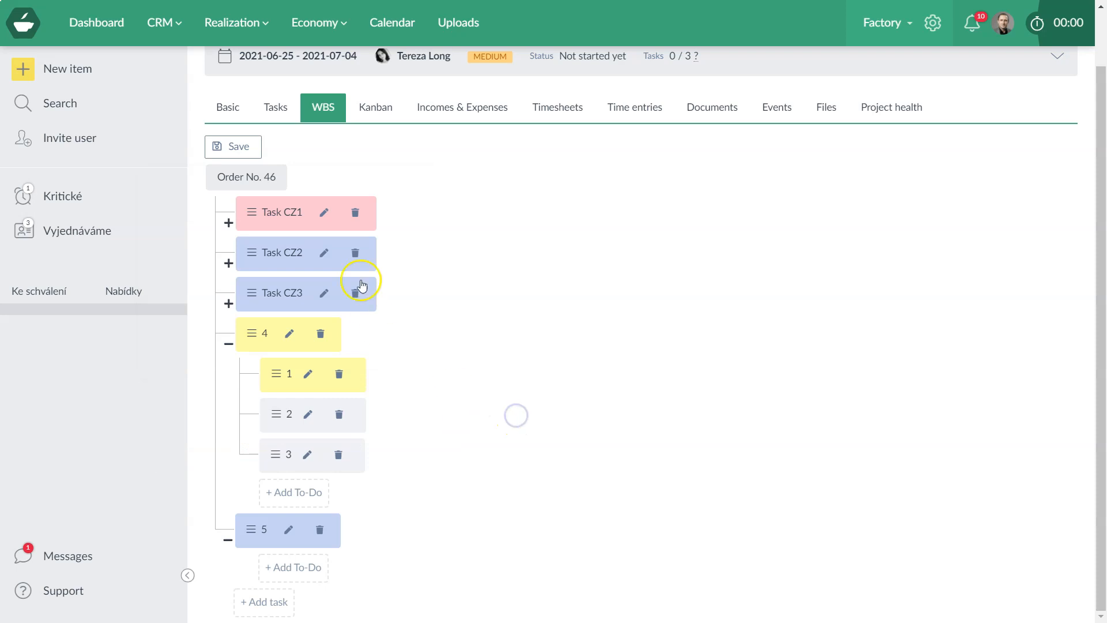
{"action": "left_click", "coordinate": [252, 148]}
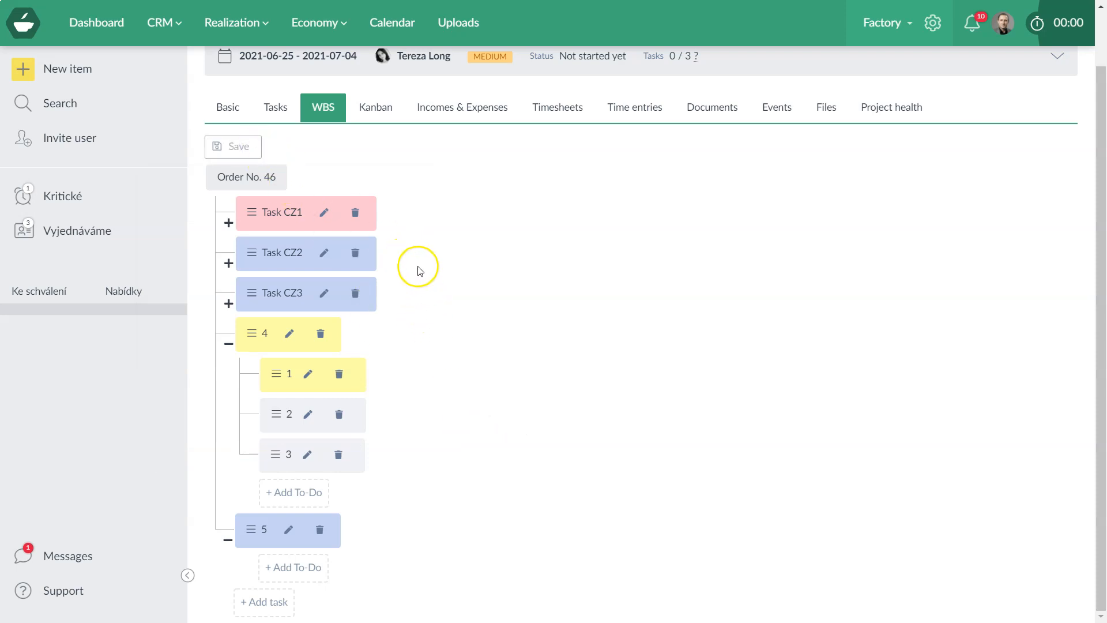
{"action": "left_click", "coordinate": [276, 106]}
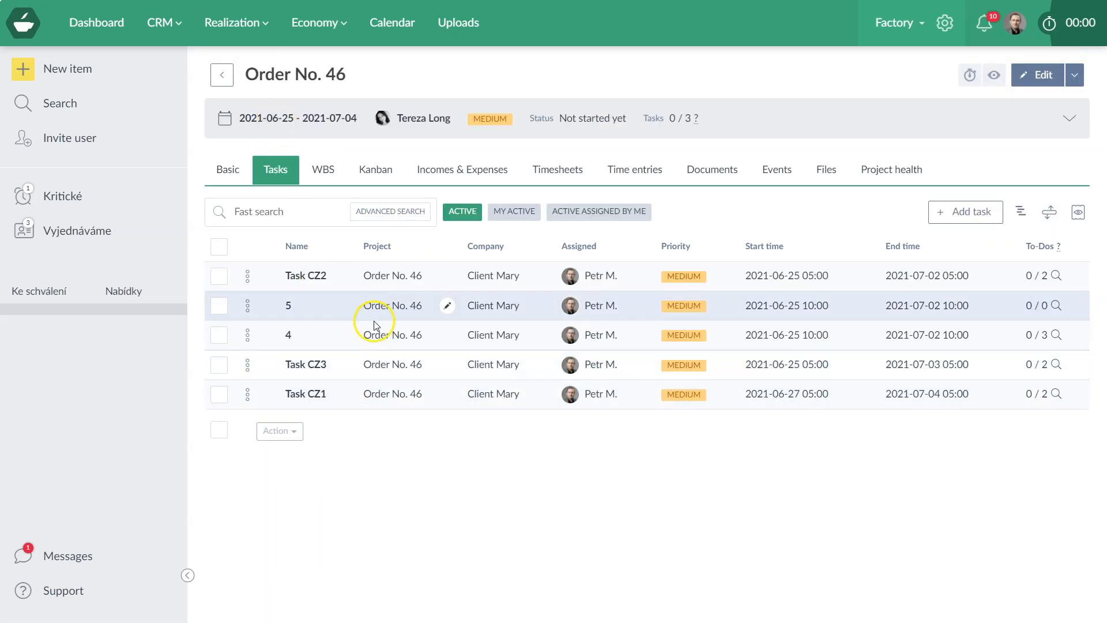
{"action": "left_click", "coordinate": [1021, 214]}
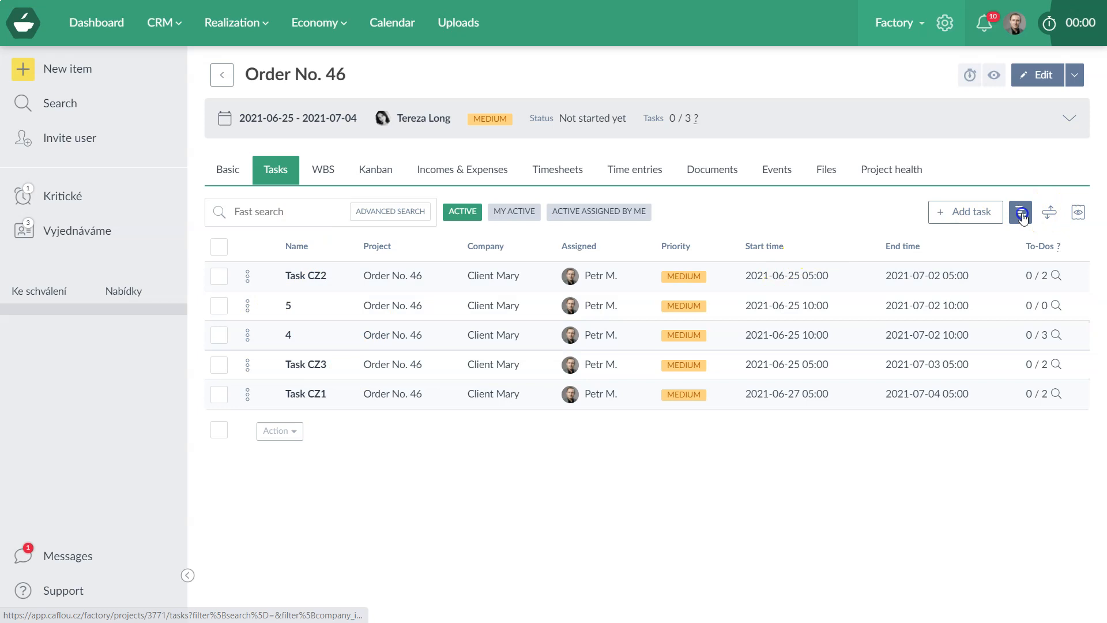
{"action": "left_click", "coordinate": [325, 215]}
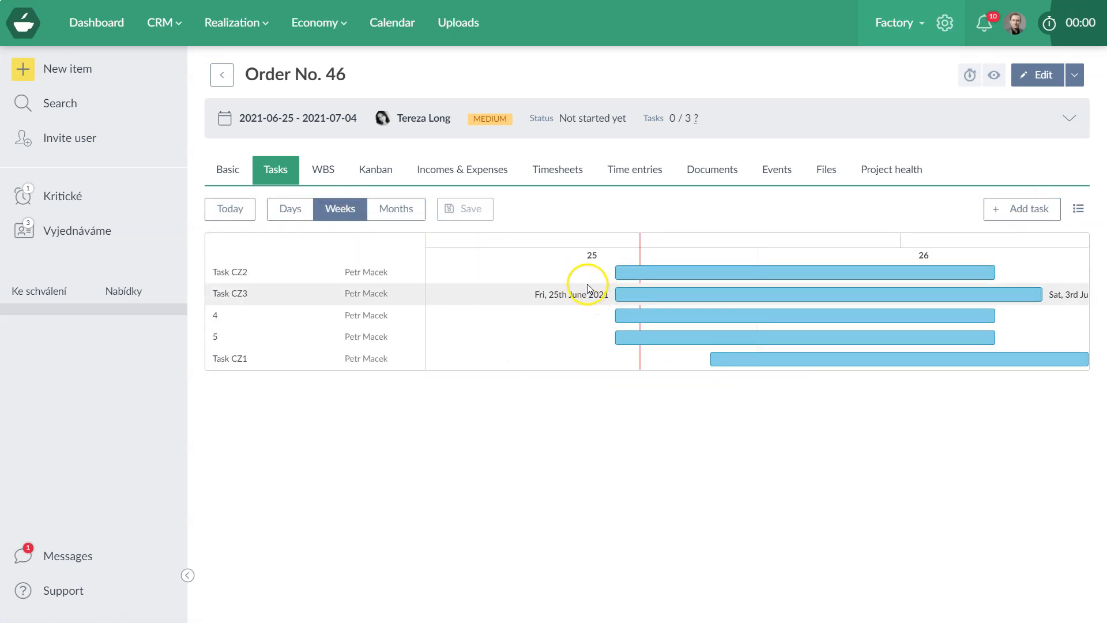
{"action": "left_click", "coordinate": [332, 168]}
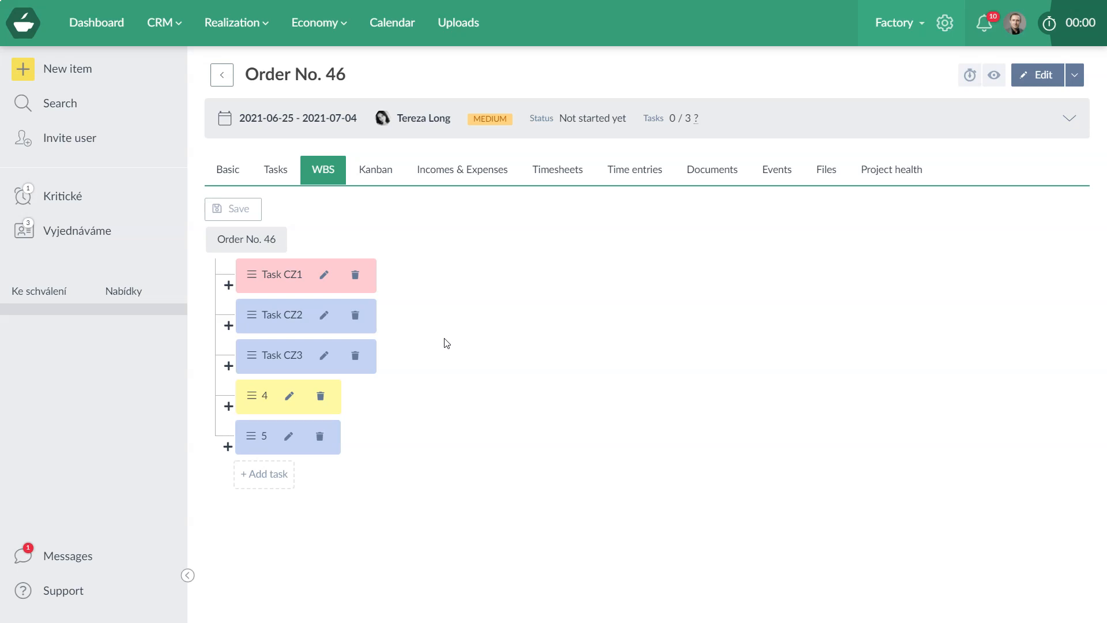
Look over the order summary and navigation links, then return to Order No. 46's WBS tree.
{"action": "left_click", "coordinate": [1070, 120]}
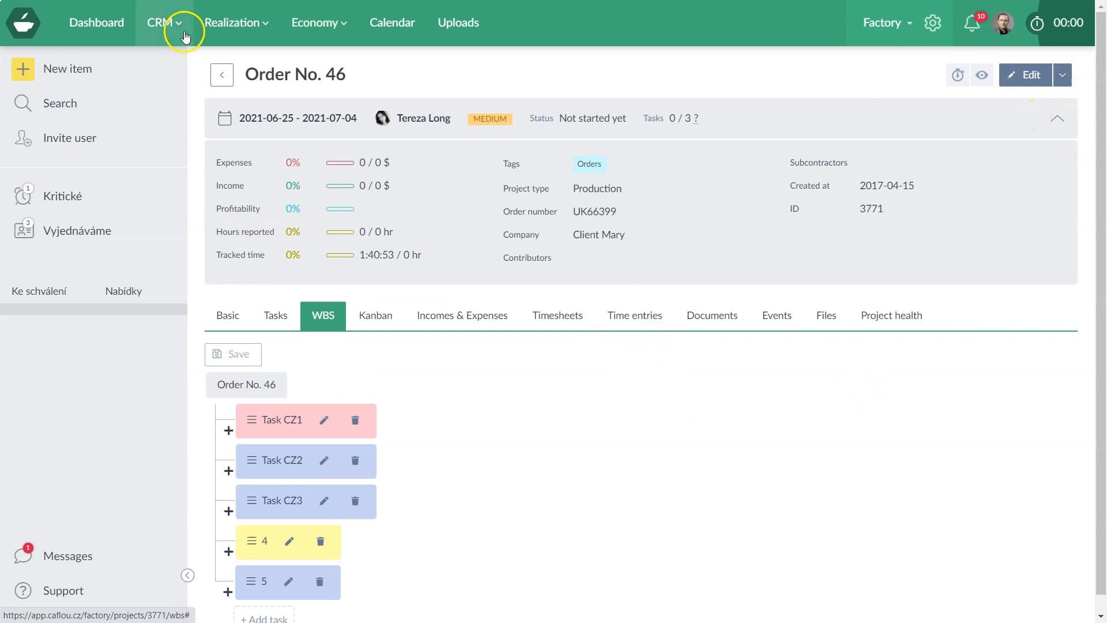
{"action": "left_click", "coordinate": [210, 26]}
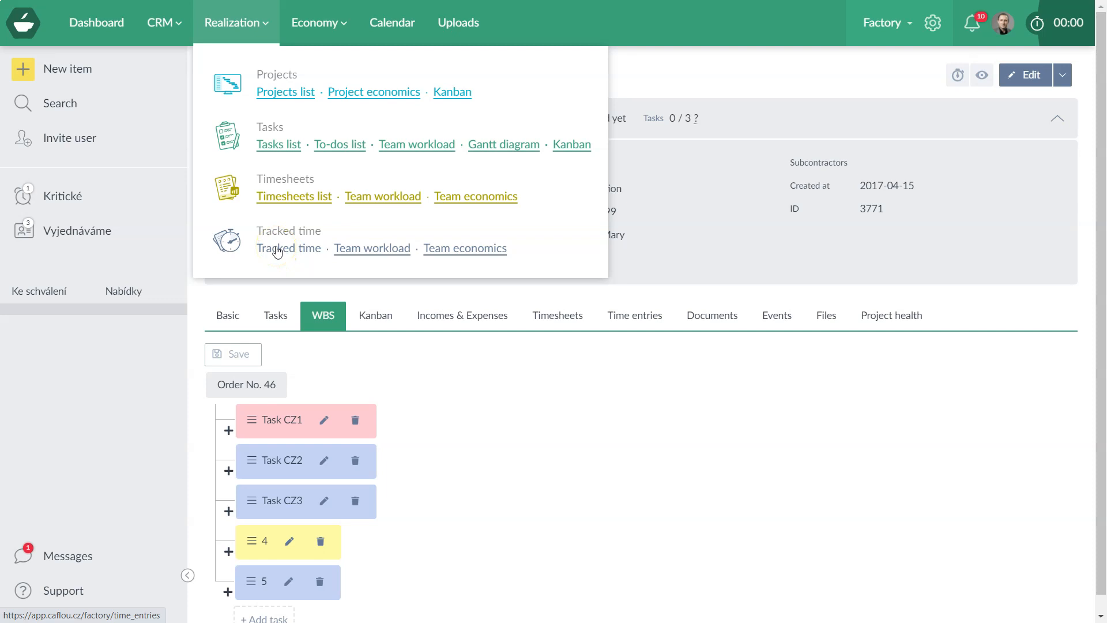
{"action": "left_click", "coordinate": [503, 413]}
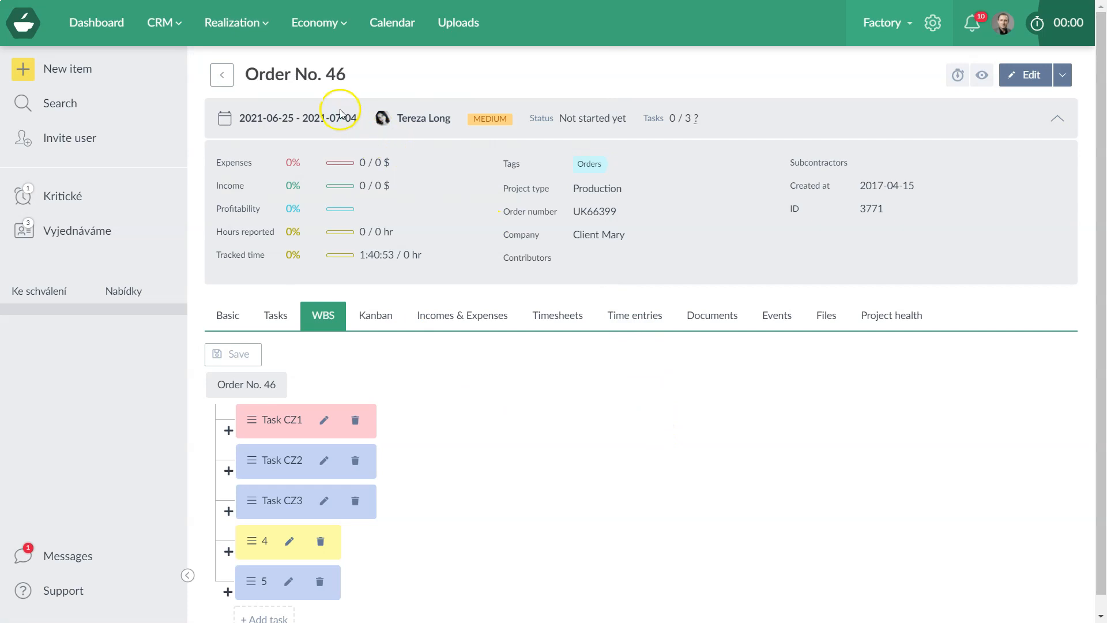
Browse the project's time entries, then Task CZ1's single 33:34 entry, and open the client company page.
{"action": "left_click", "coordinate": [612, 320]}
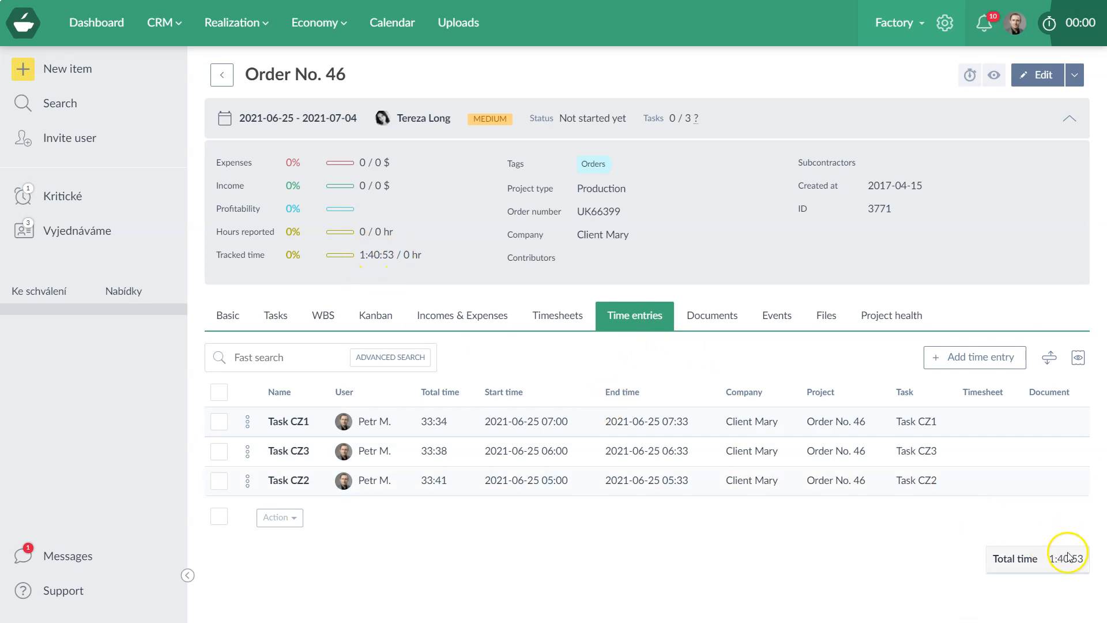
{"action": "left_click", "coordinate": [908, 419]}
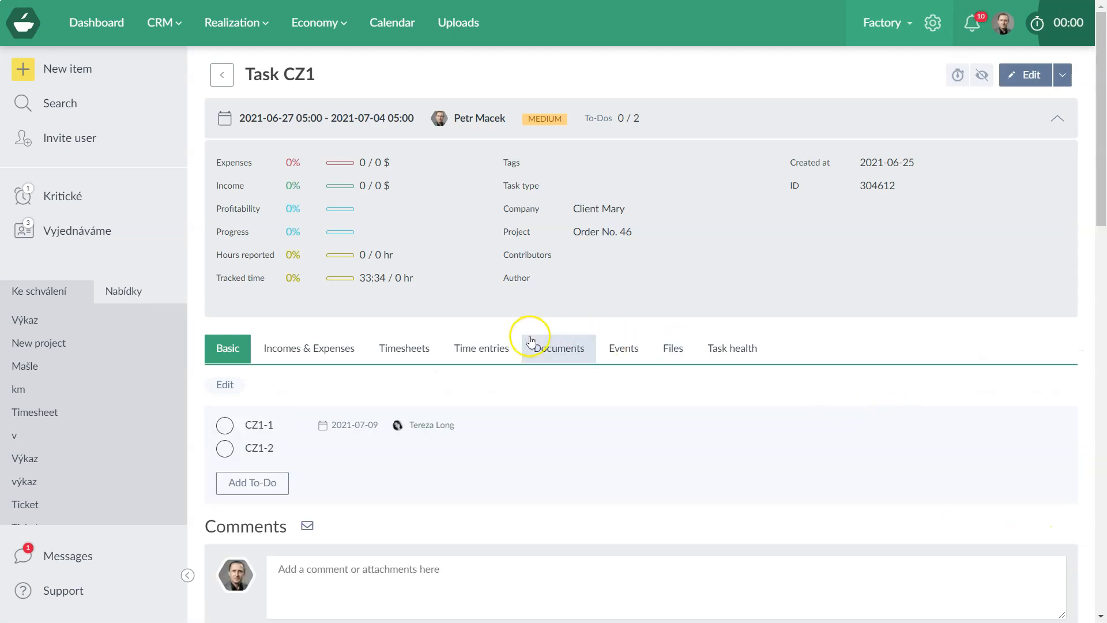
{"action": "left_click", "coordinate": [493, 349]}
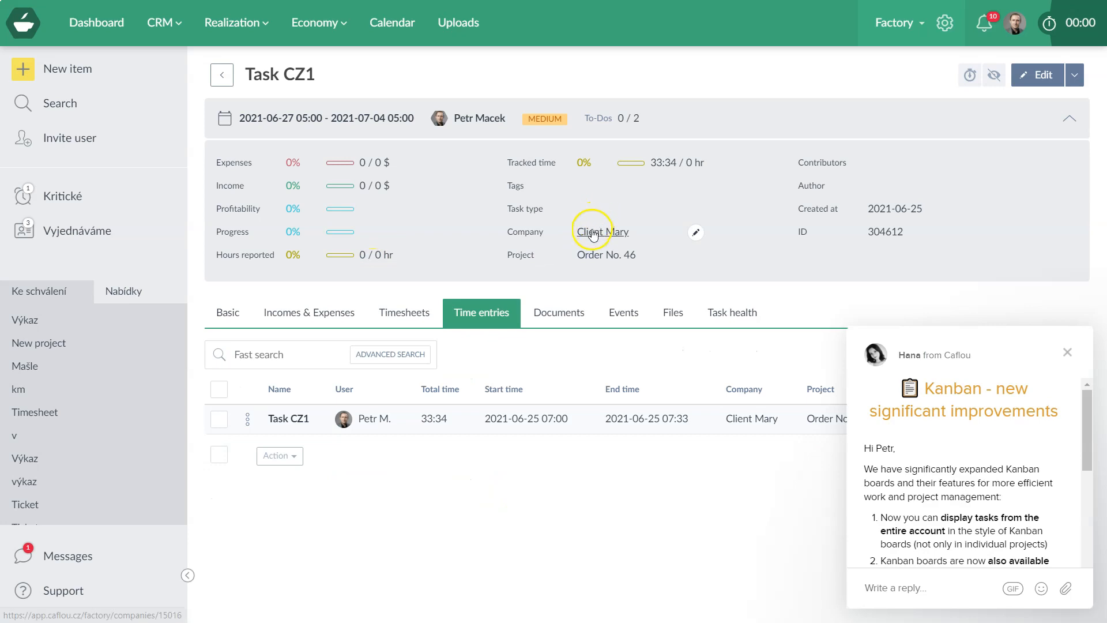
{"action": "left_click", "coordinate": [593, 234]}
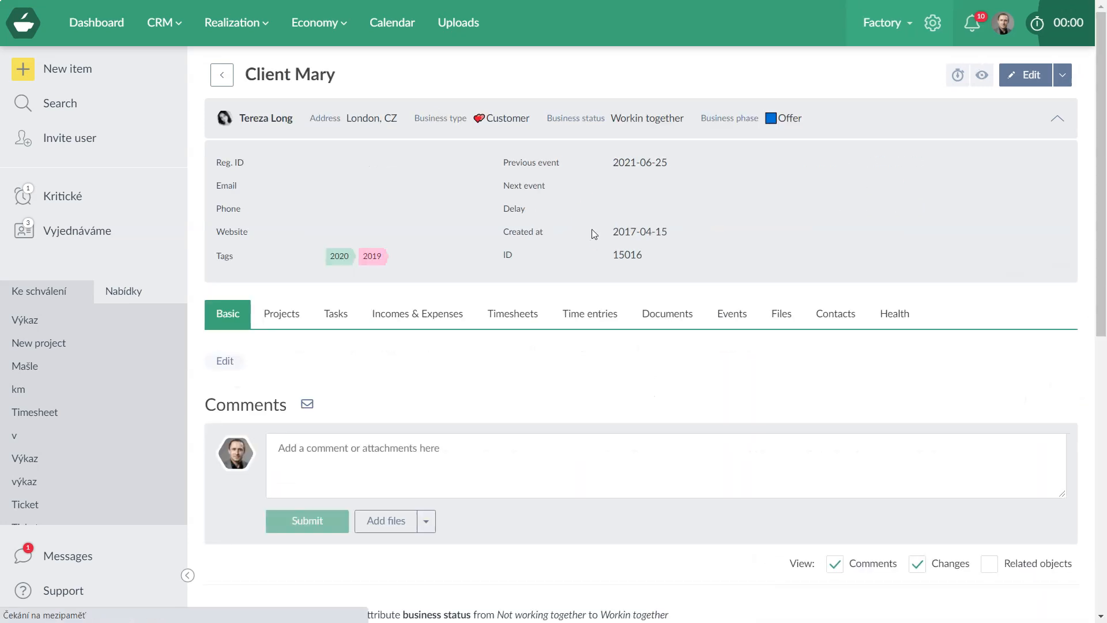
From the client company's time entries and projects, open Order No. 46 and show its five tasks.
{"action": "left_click", "coordinate": [579, 316]}
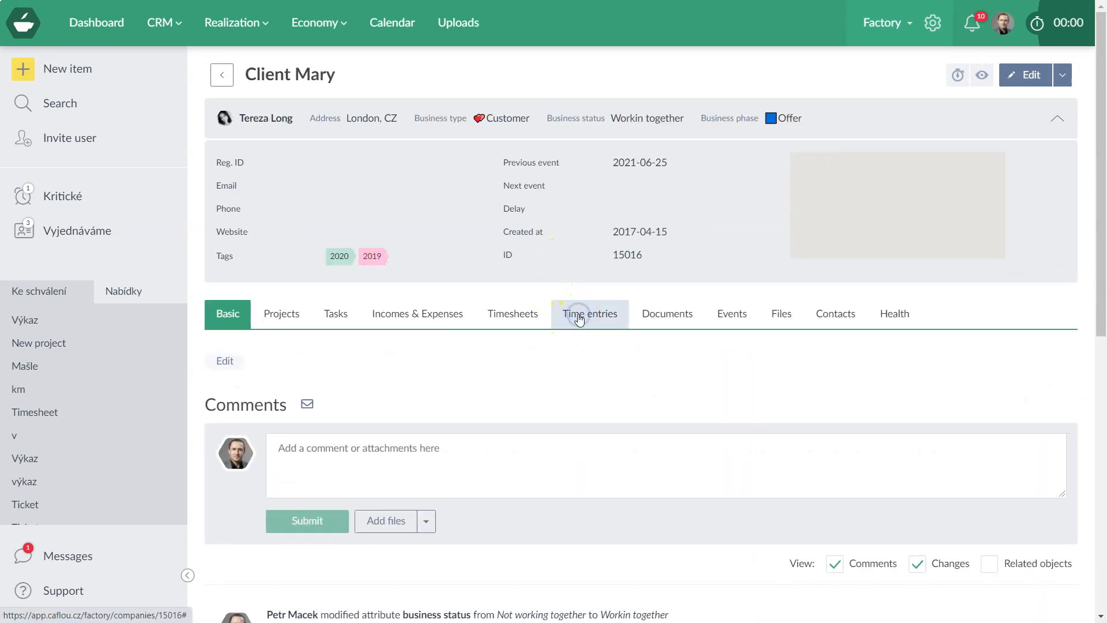
{"action": "scroll", "coordinate": [576, 354], "scroll_direction": "down", "scroll_amount": 6}
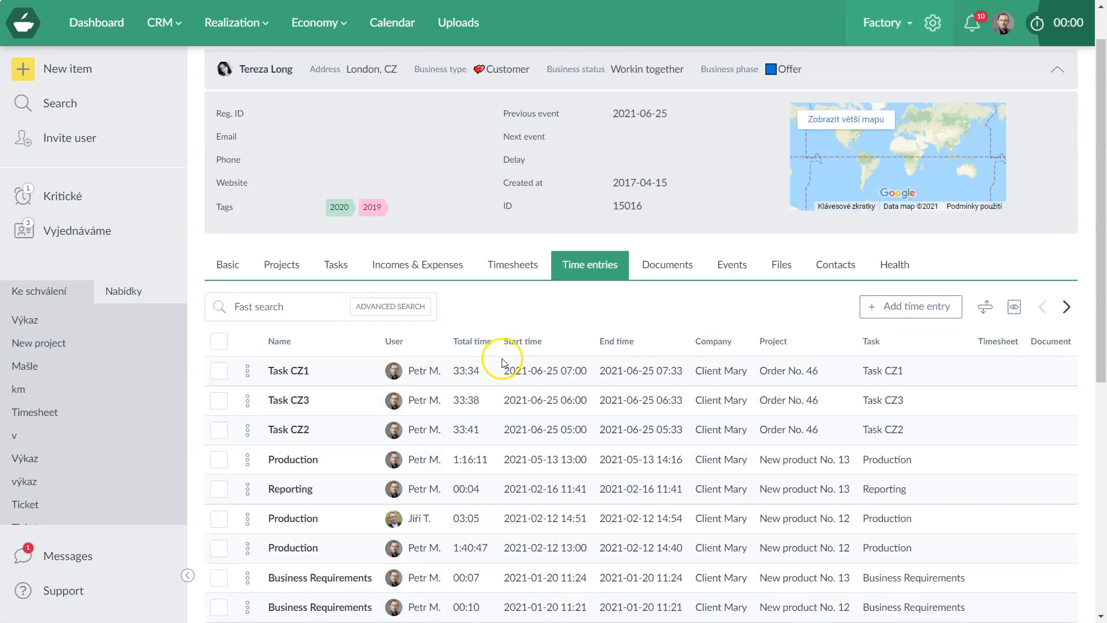
{"action": "scroll", "coordinate": [511, 457], "scroll_direction": "up", "scroll_amount": 6}
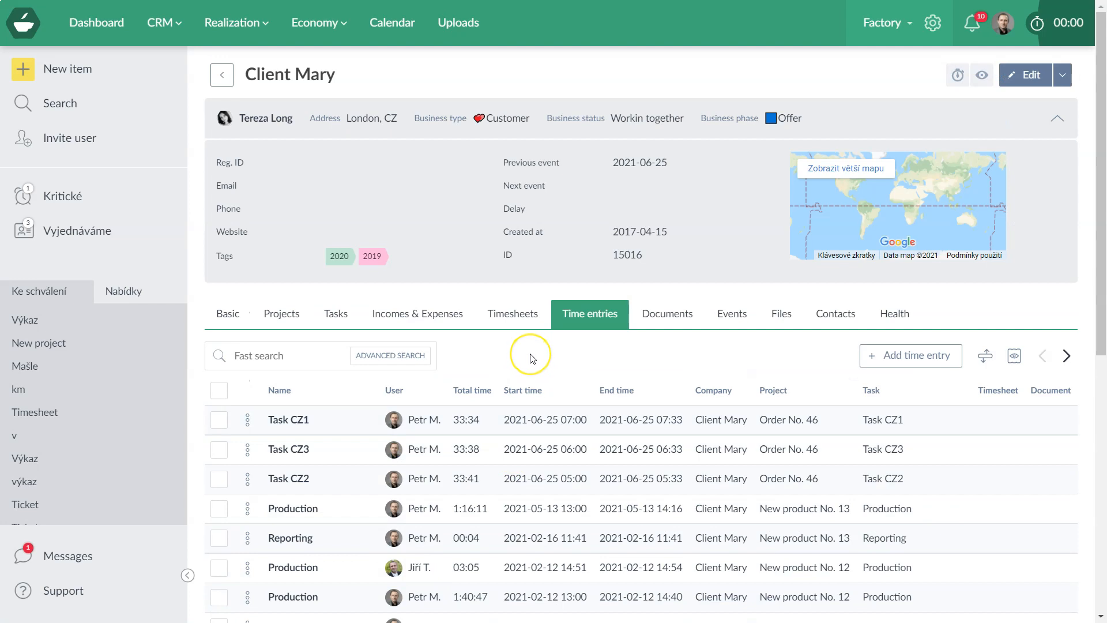
{"action": "left_click", "coordinate": [277, 304]}
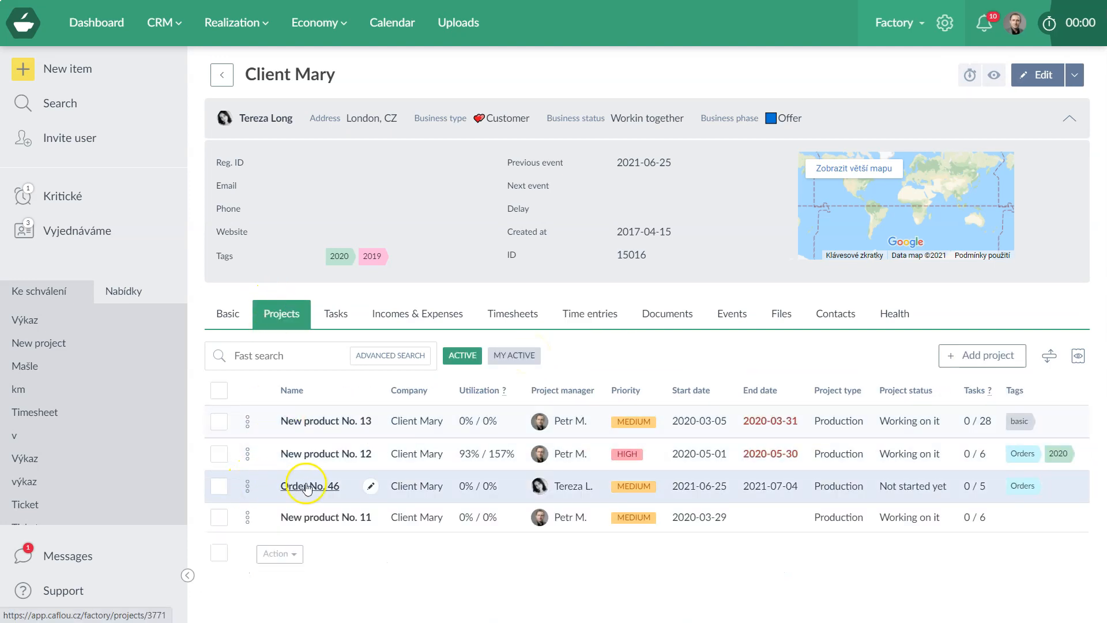
{"action": "left_click", "coordinate": [307, 486]}
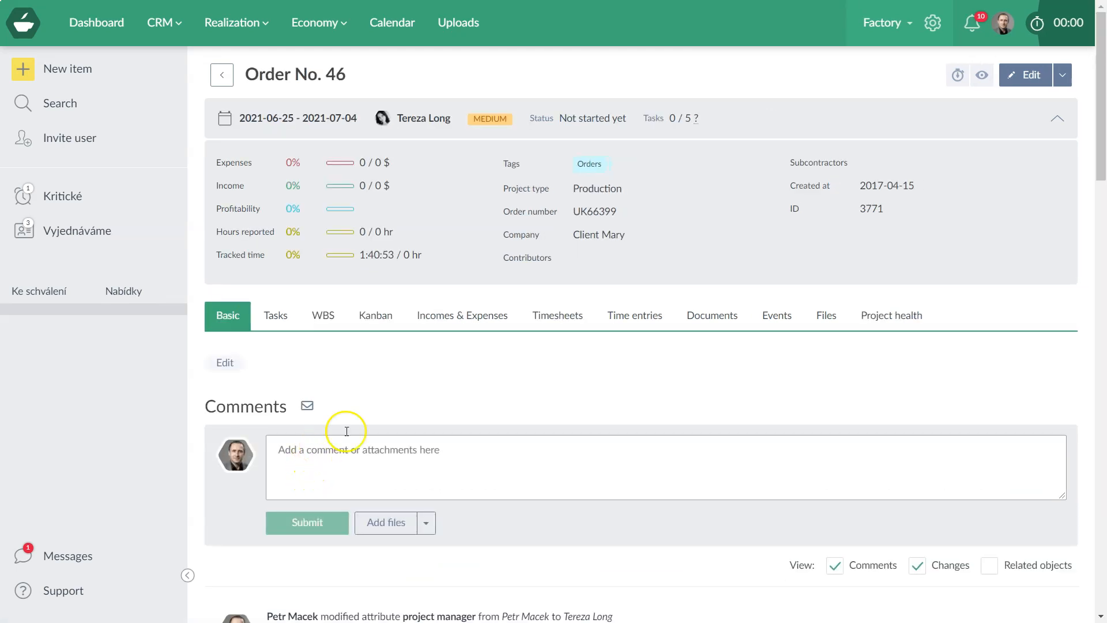
{"action": "left_click", "coordinate": [276, 315]}
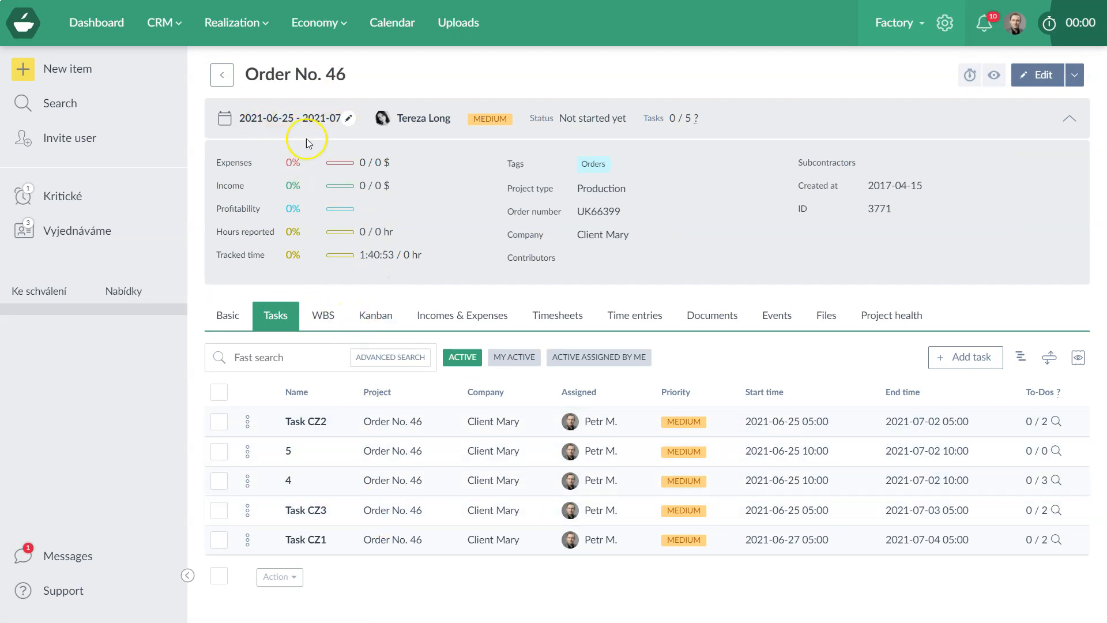
{"action": "left_click", "coordinate": [1043, 74]}
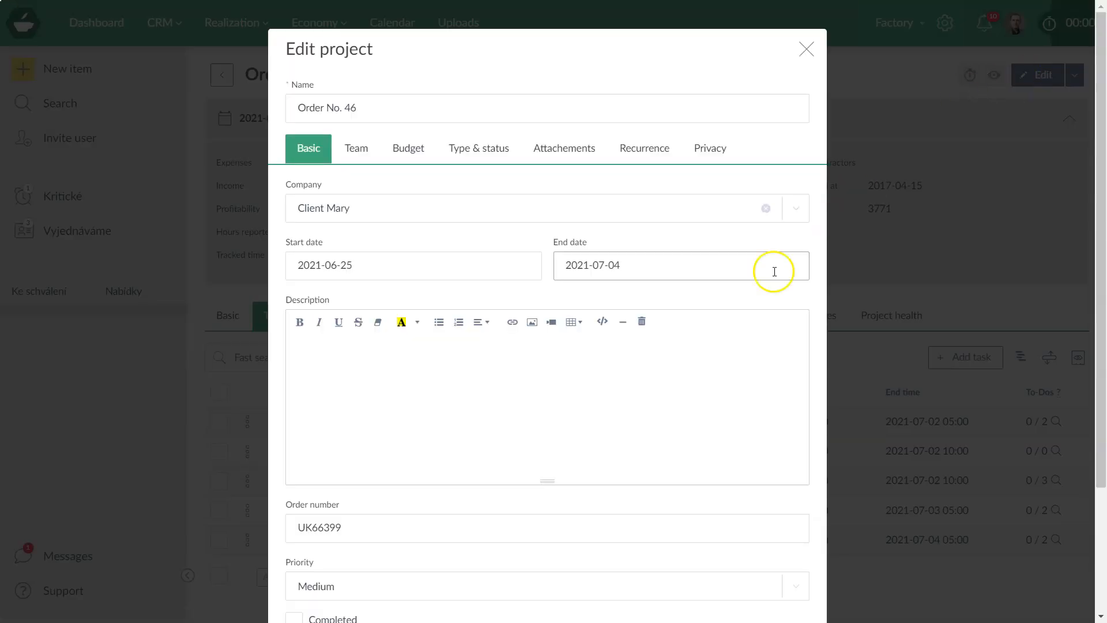
{"action": "left_click", "coordinate": [354, 266]}
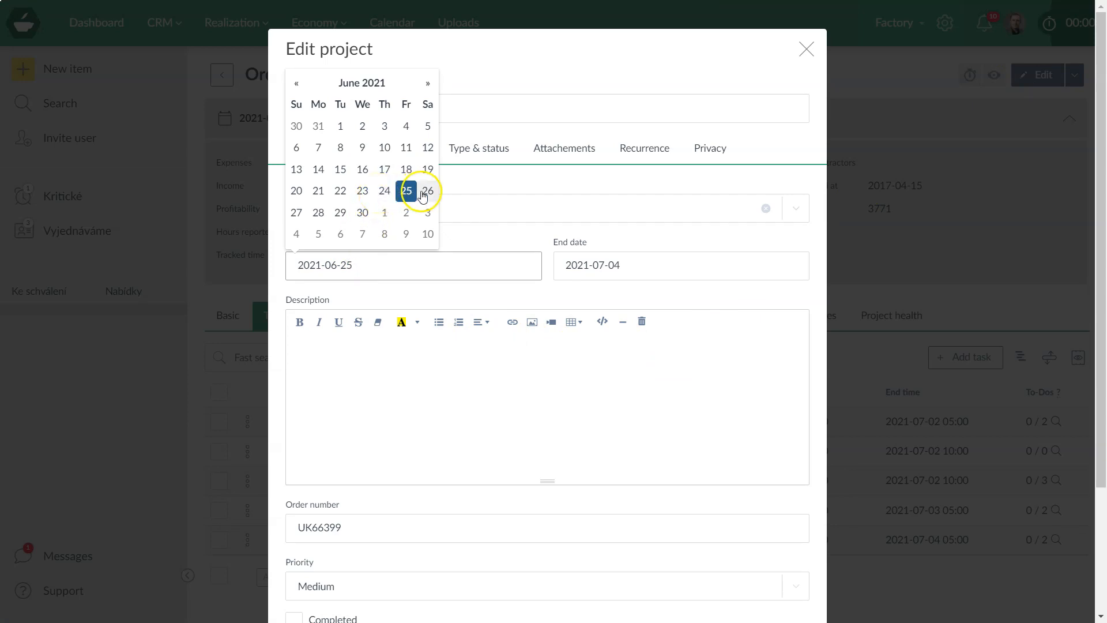
{"action": "left_click", "coordinate": [384, 190]}
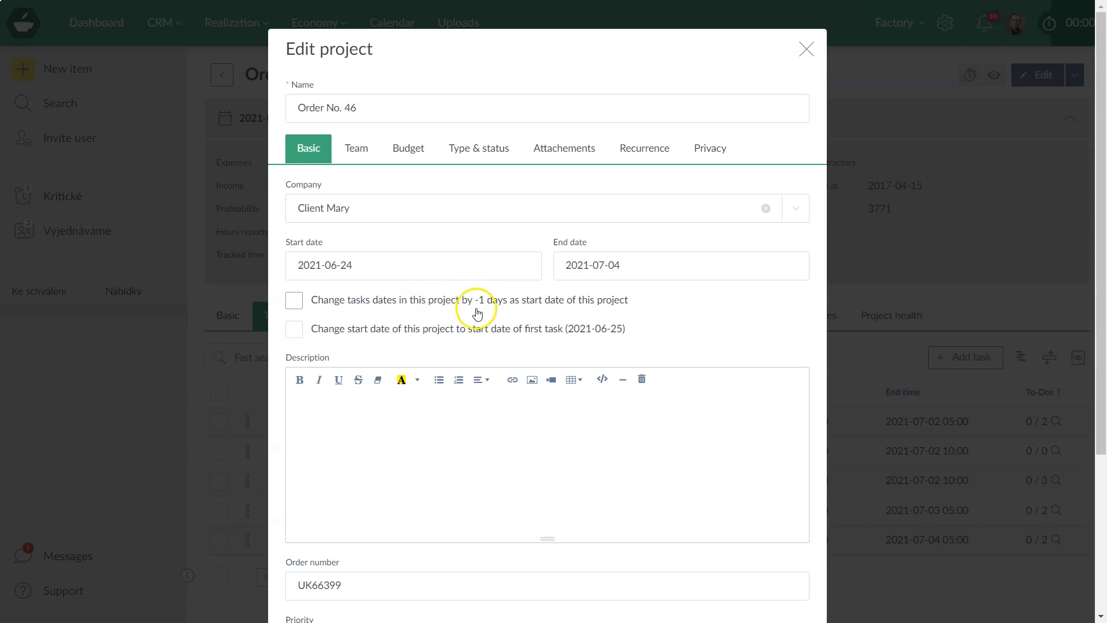
{"action": "left_click", "coordinate": [317, 271]}
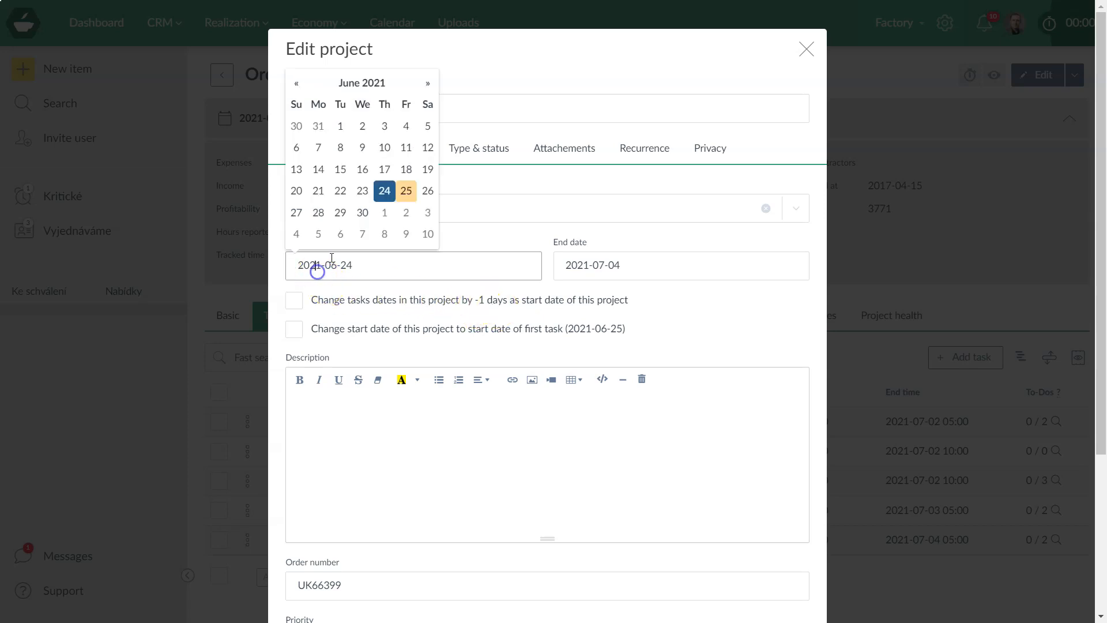
{"action": "left_click", "coordinate": [340, 190]}
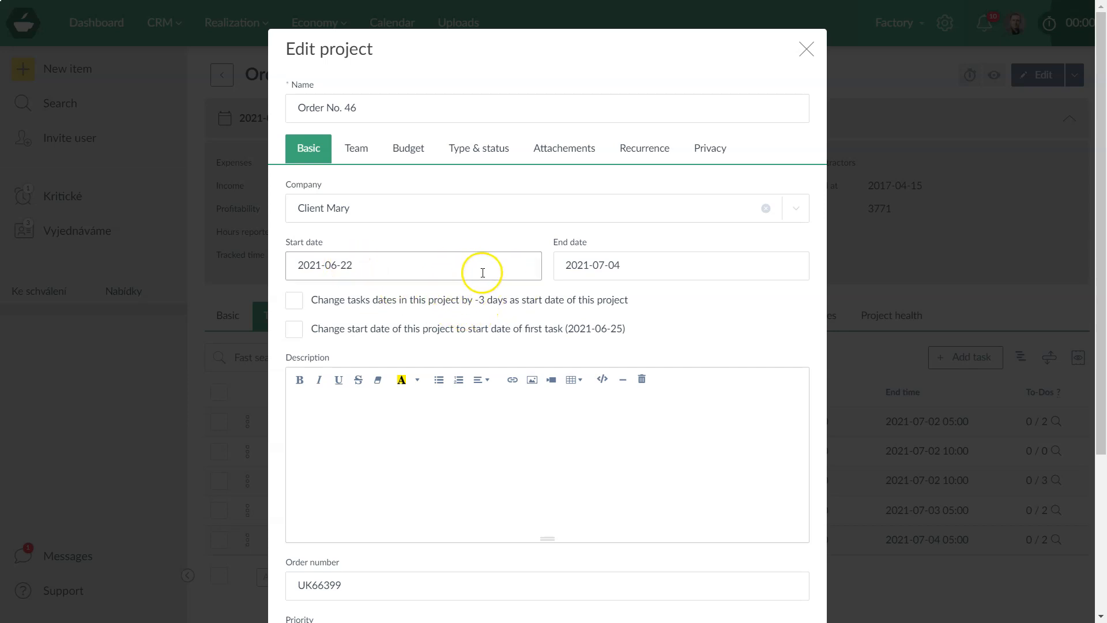
{"action": "left_click", "coordinate": [589, 265]}
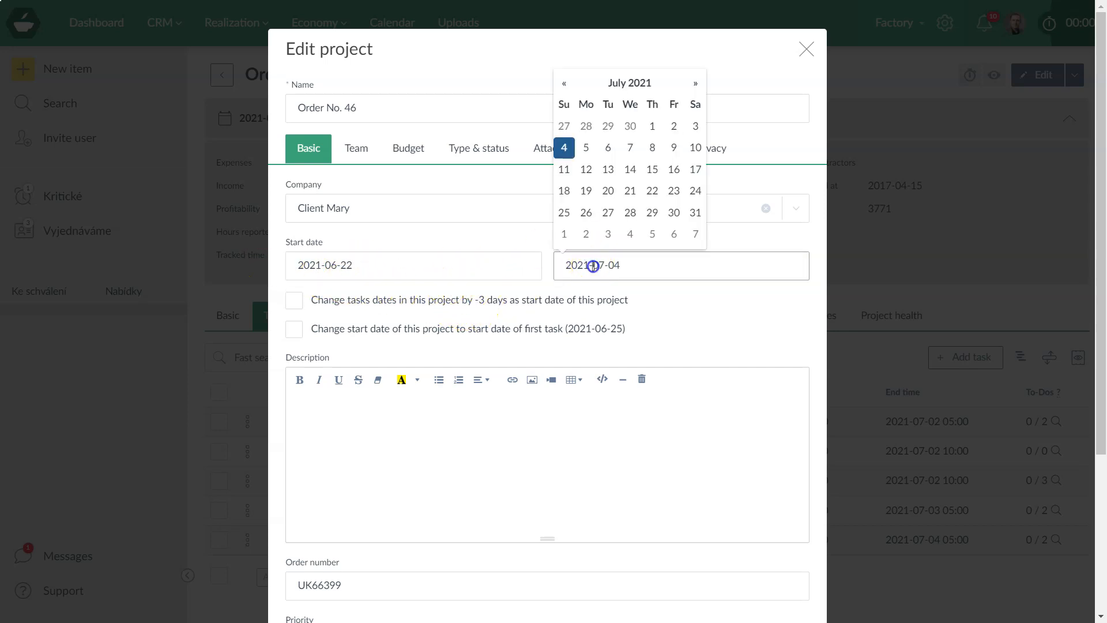
{"action": "left_click", "coordinate": [609, 148]}
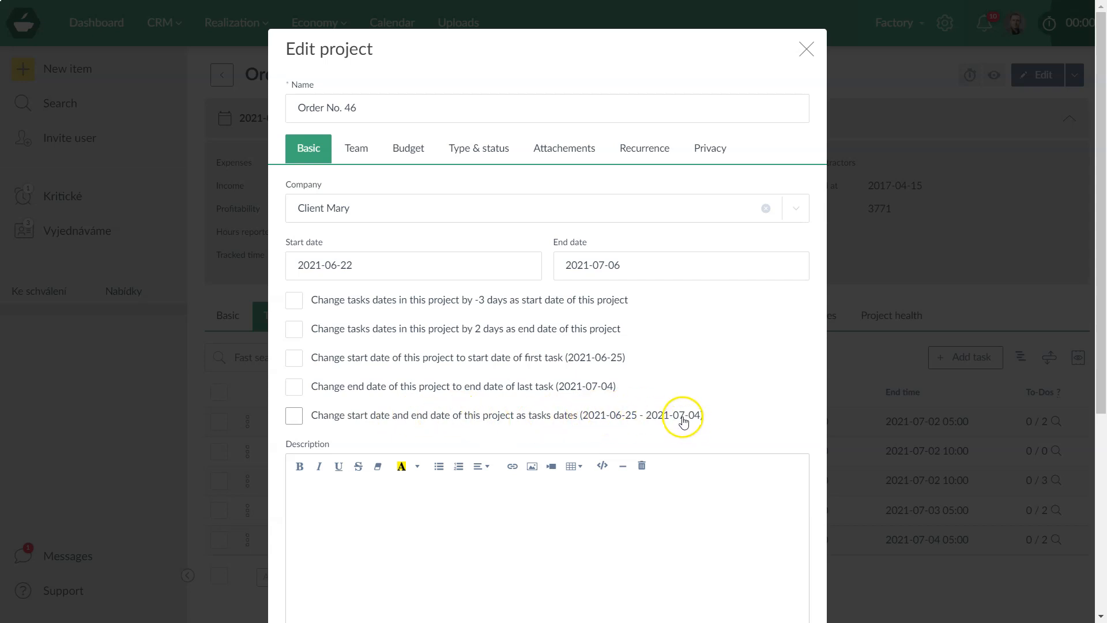
{"action": "left_click", "coordinate": [806, 47]}
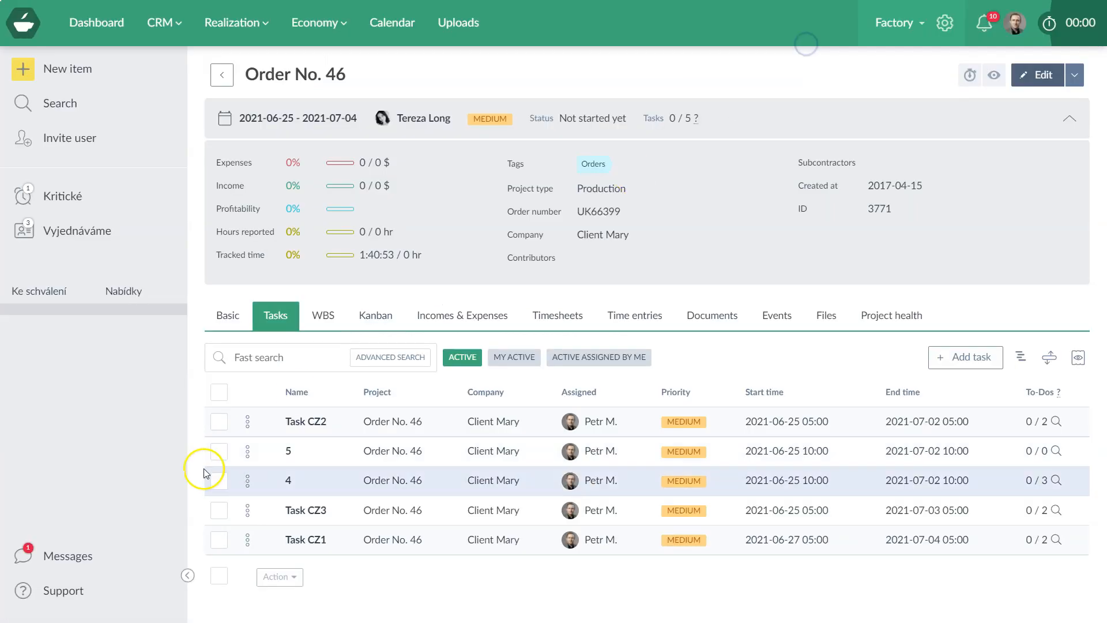
{"action": "left_click", "coordinate": [248, 539]}
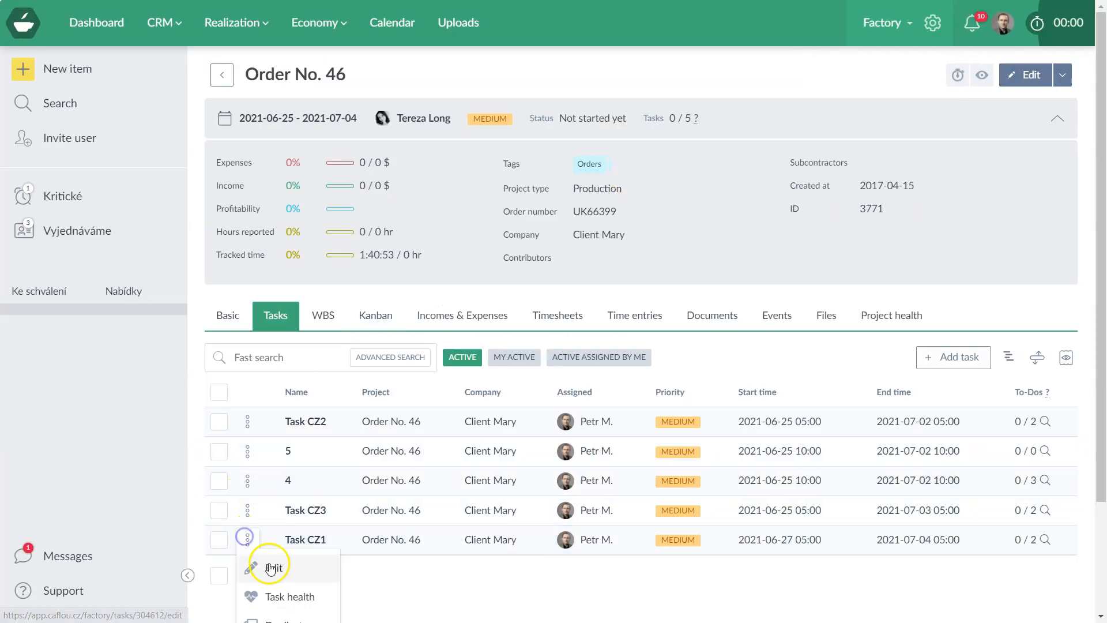
{"action": "left_click", "coordinate": [270, 568]}
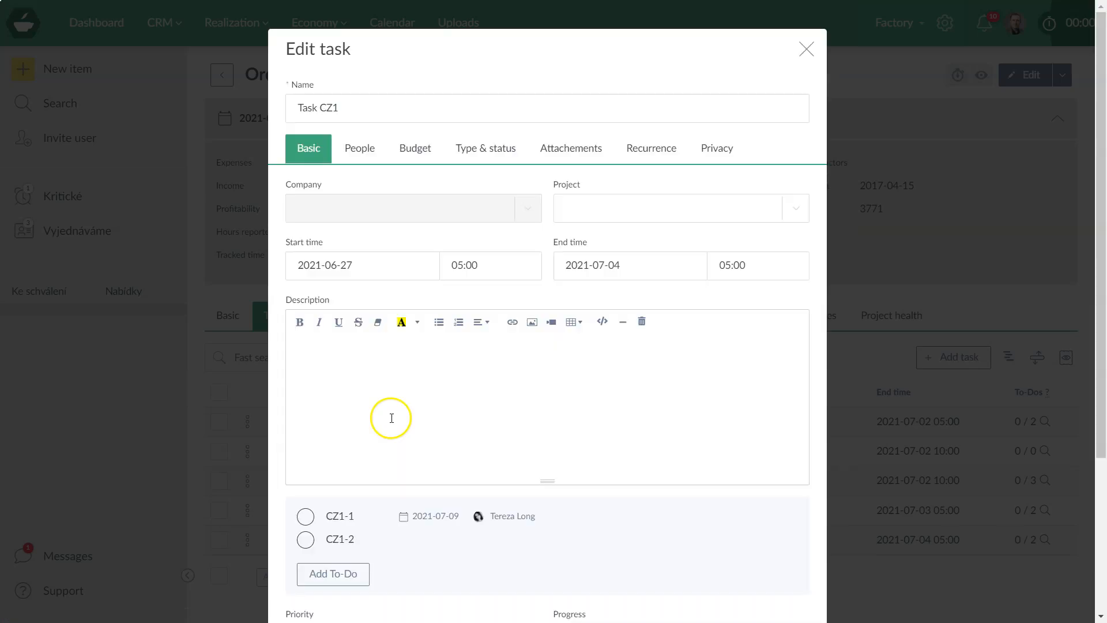
{"action": "left_click", "coordinate": [360, 267]}
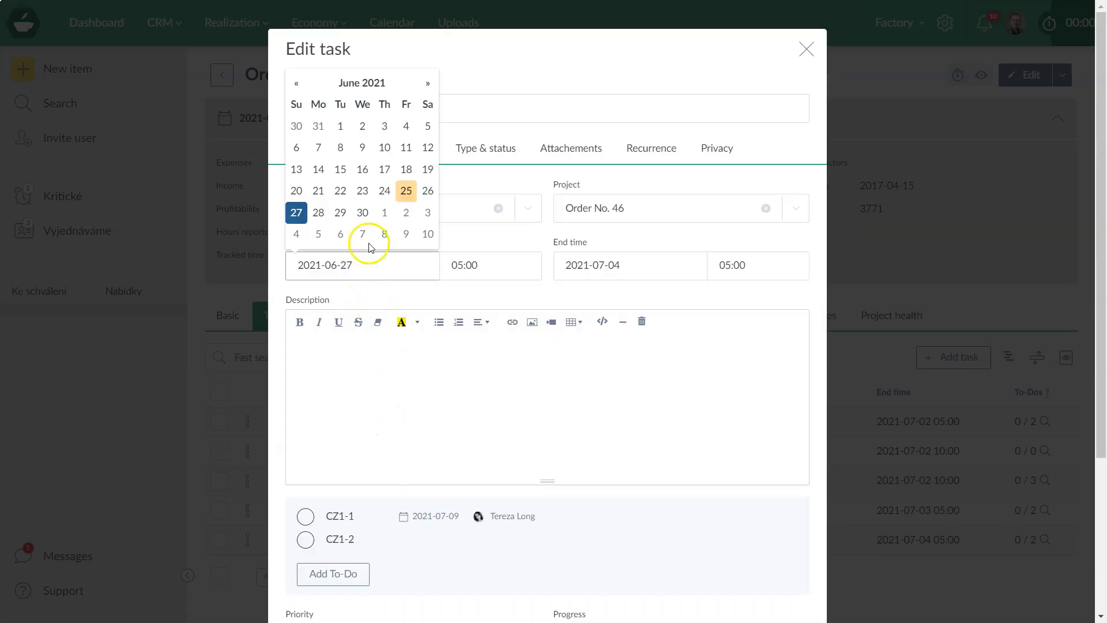
{"action": "left_click", "coordinate": [384, 190]}
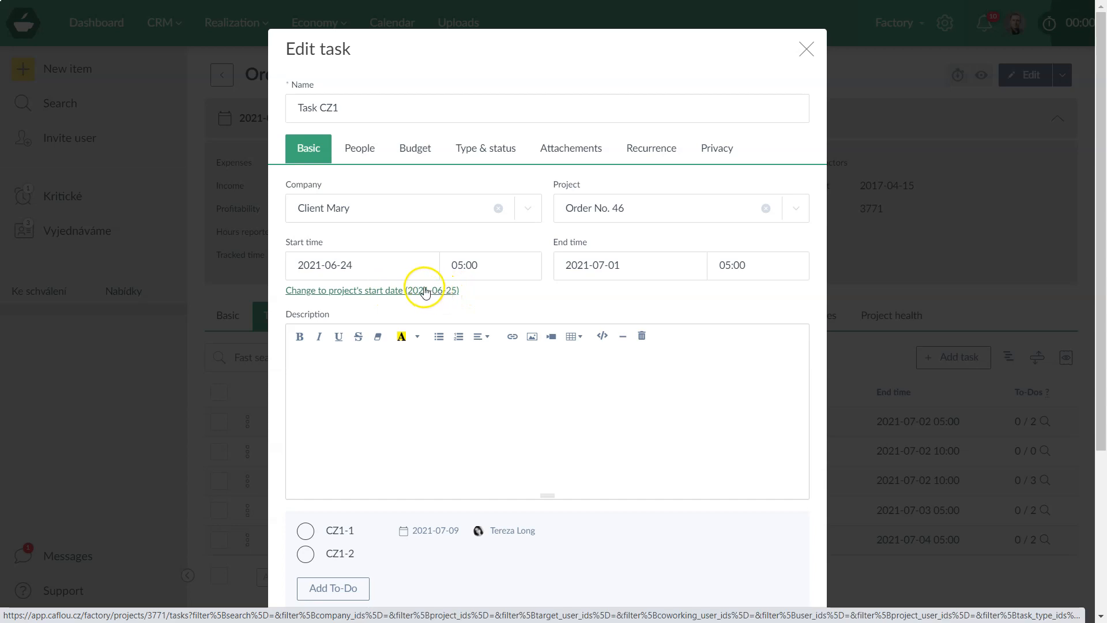
{"action": "left_click", "coordinate": [624, 276]}
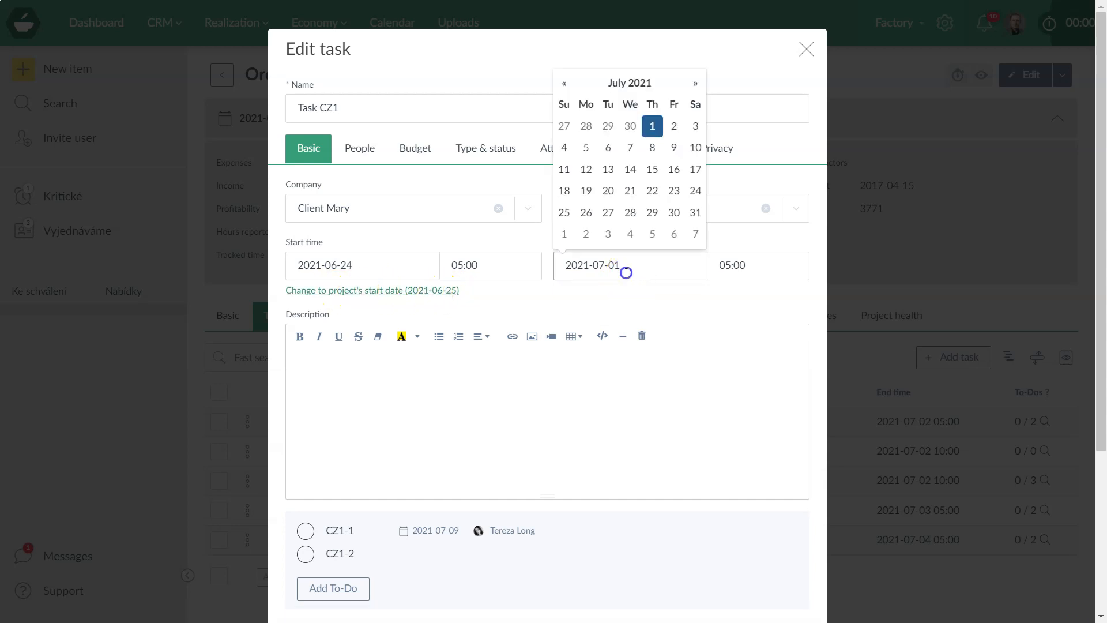
{"action": "left_click", "coordinate": [677, 125]}
{"action": "left_click", "coordinate": [634, 261]}
{"action": "left_click", "coordinate": [671, 166]}
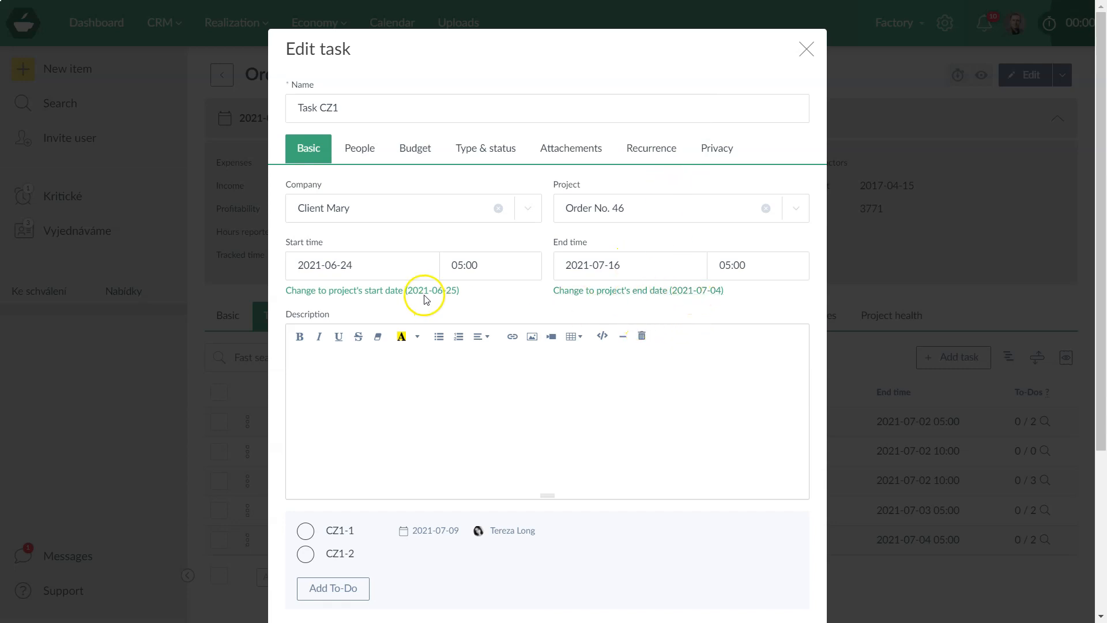
{"action": "left_click", "coordinate": [400, 292]}
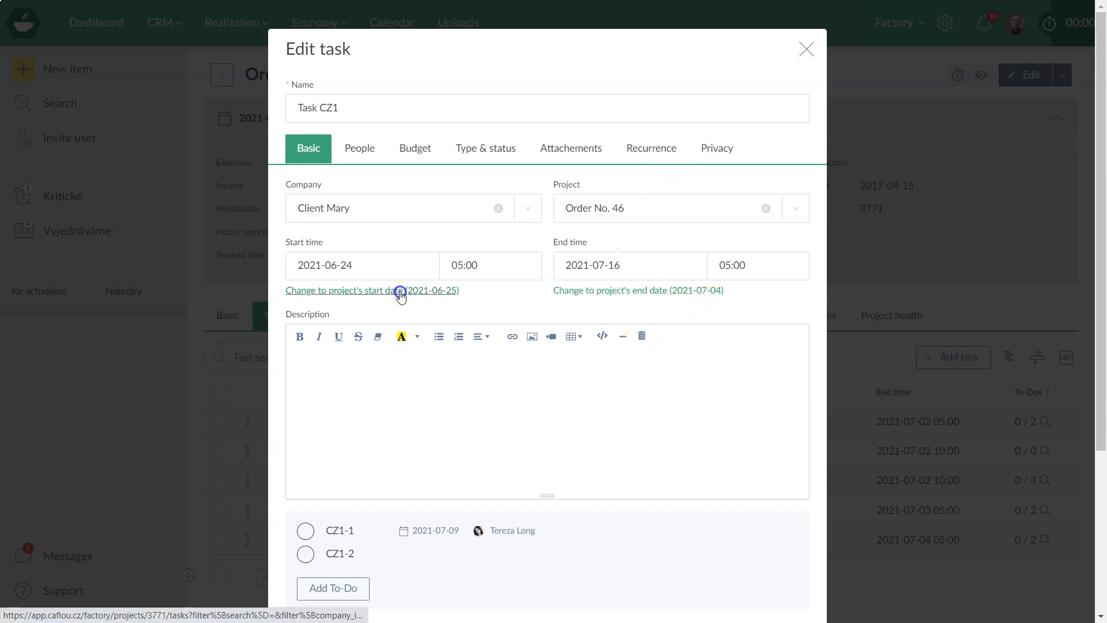
{"action": "left_click", "coordinate": [579, 291]}
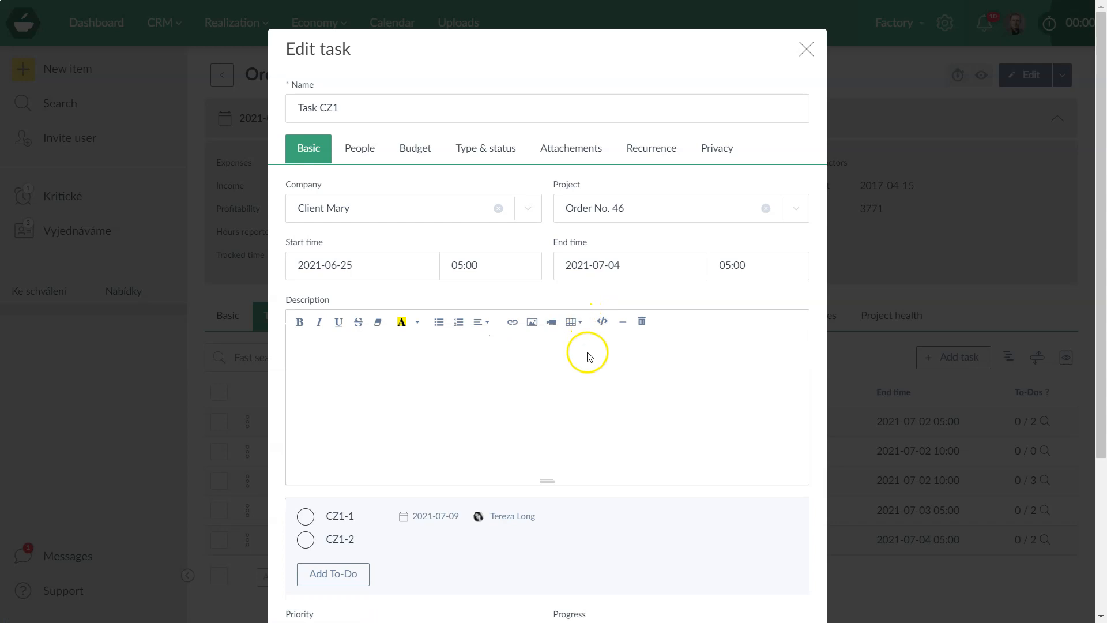
{"action": "left_click", "coordinate": [806, 49]}
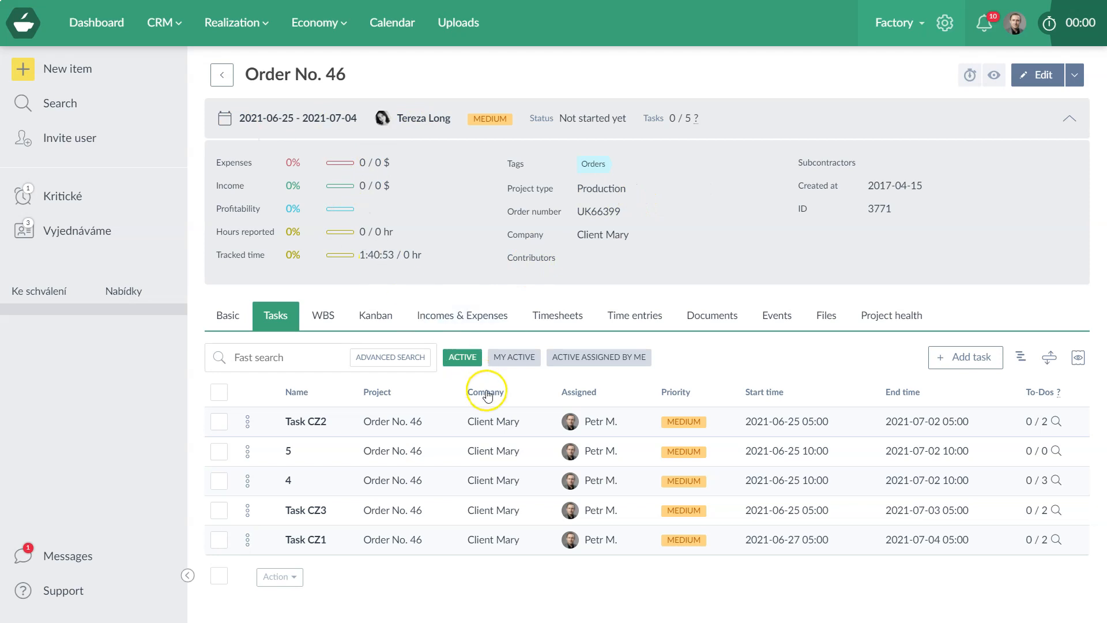
Check the order's events list, then open Task CZ1's detail page (2021-06-27 to 2021-07-04).
{"action": "mouse_move", "coordinate": [448, 453]}
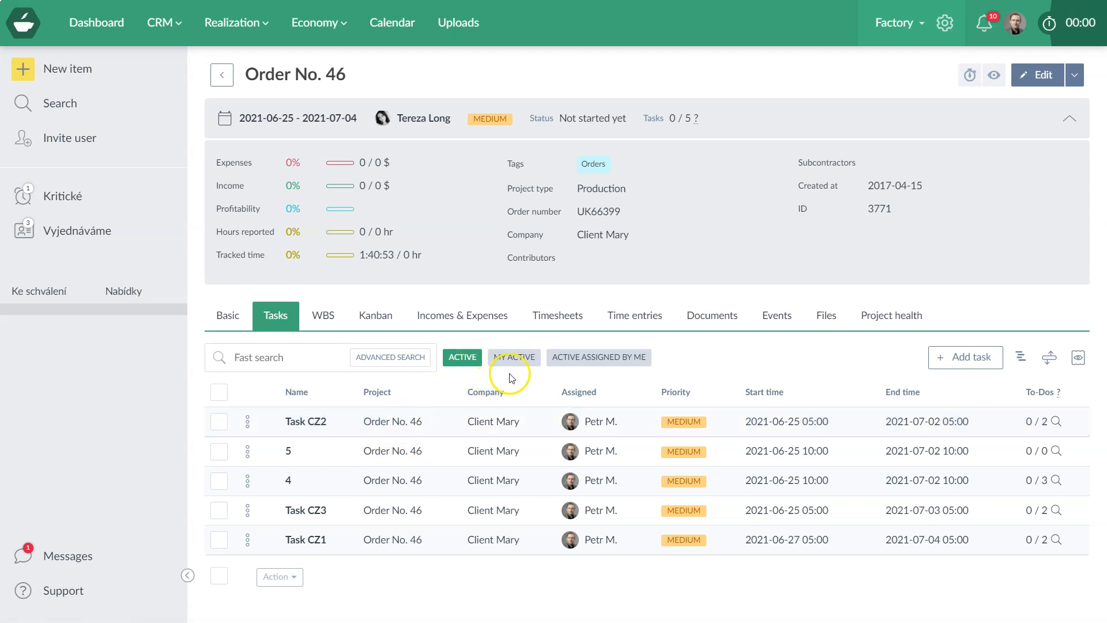
{"action": "left_click", "coordinate": [782, 327]}
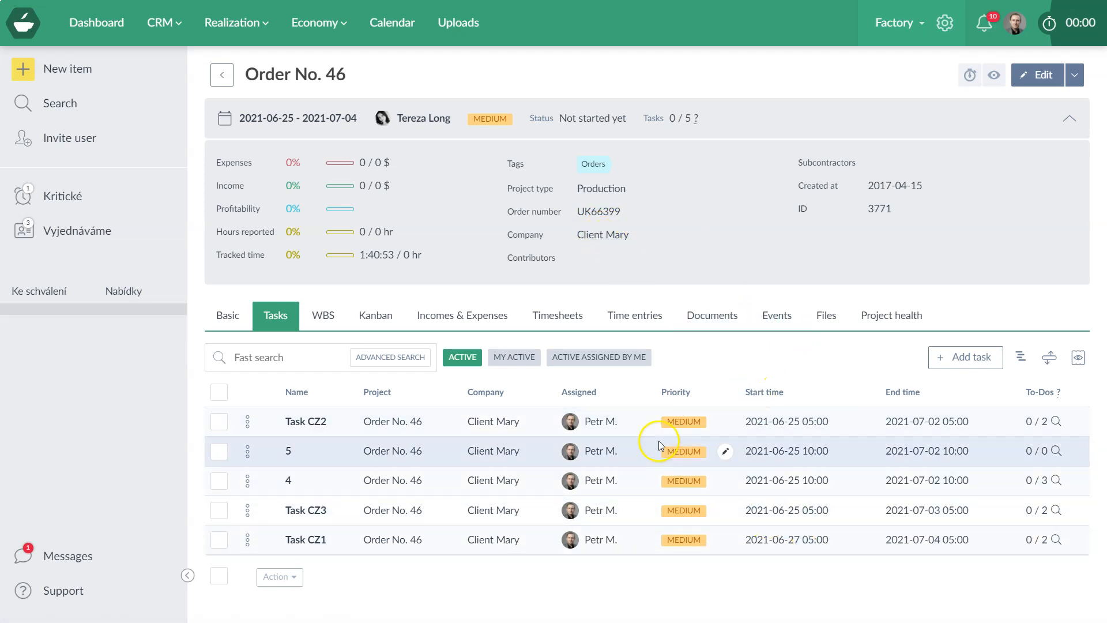
{"action": "left_click", "coordinate": [293, 538]}
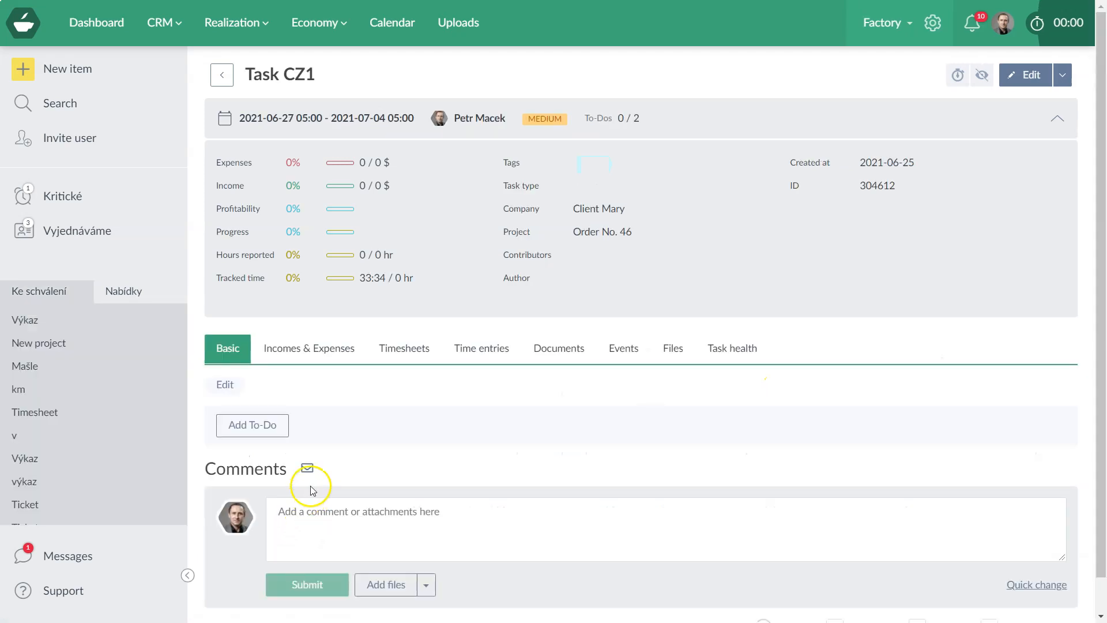
{"action": "left_click", "coordinate": [612, 352]}
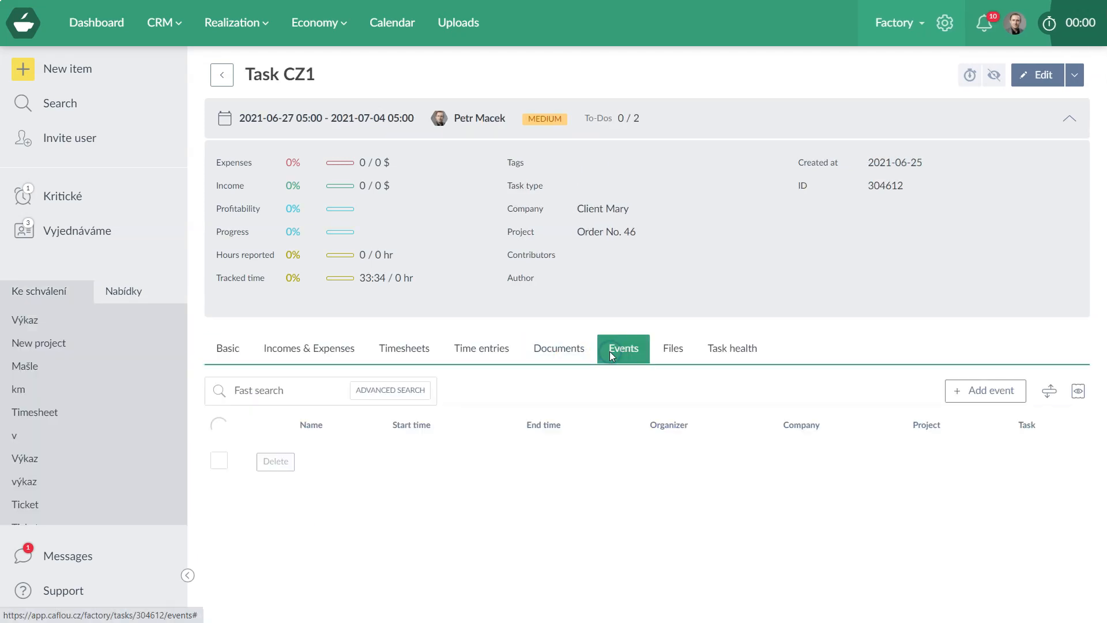
{"action": "left_click", "coordinate": [621, 346]}
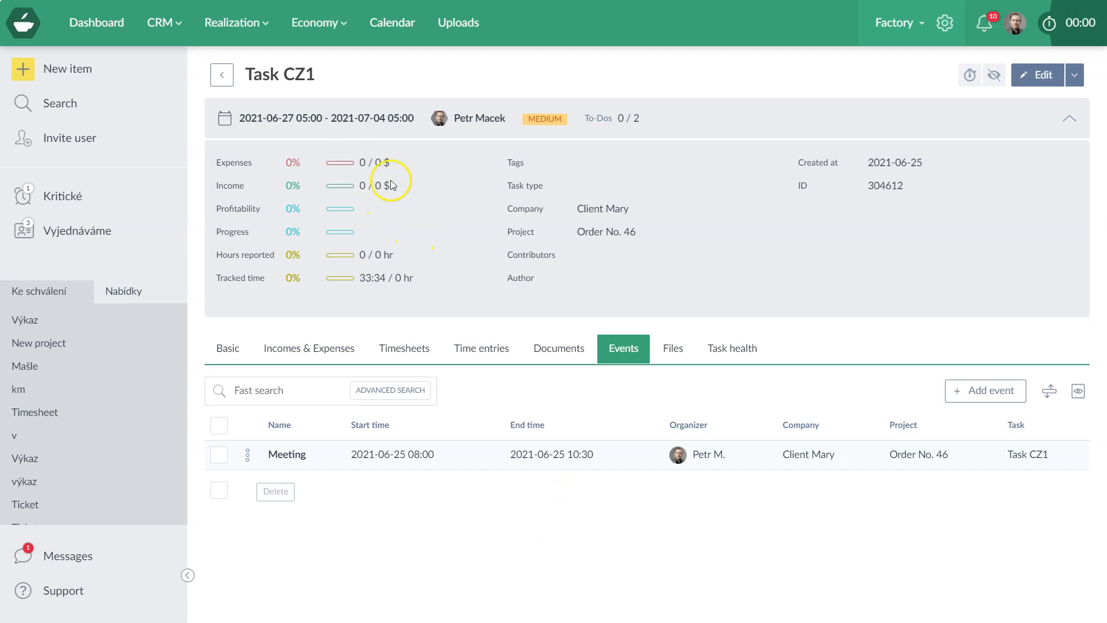
Open the full Tasks list with Advanced Search and filter by a project manager.
{"action": "mouse_move", "coordinate": [246, 23]}
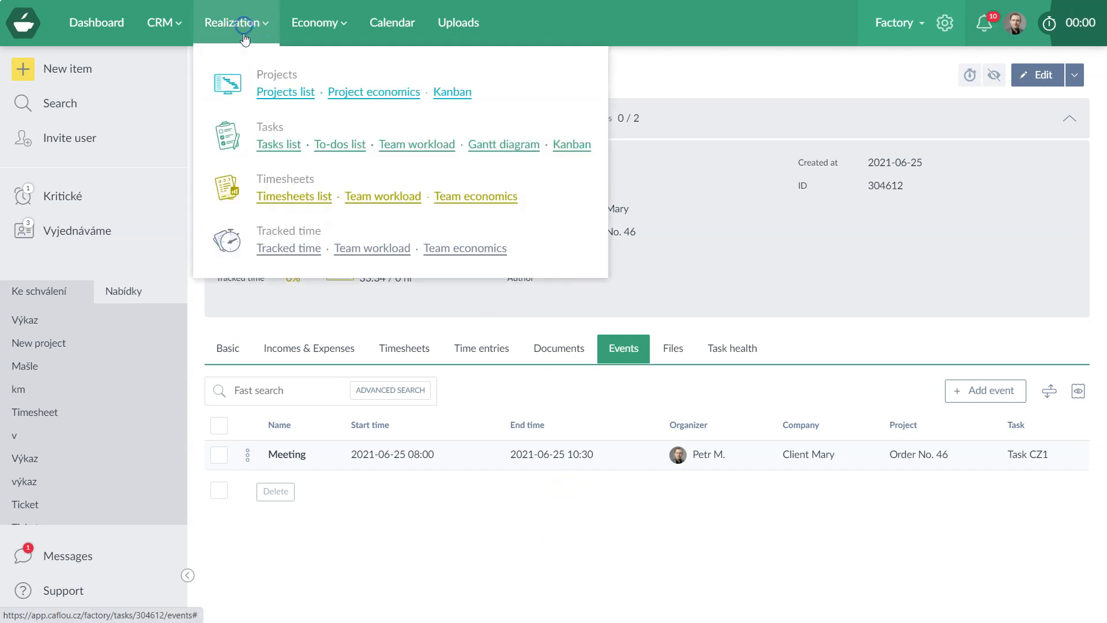
{"action": "left_click", "coordinate": [269, 145]}
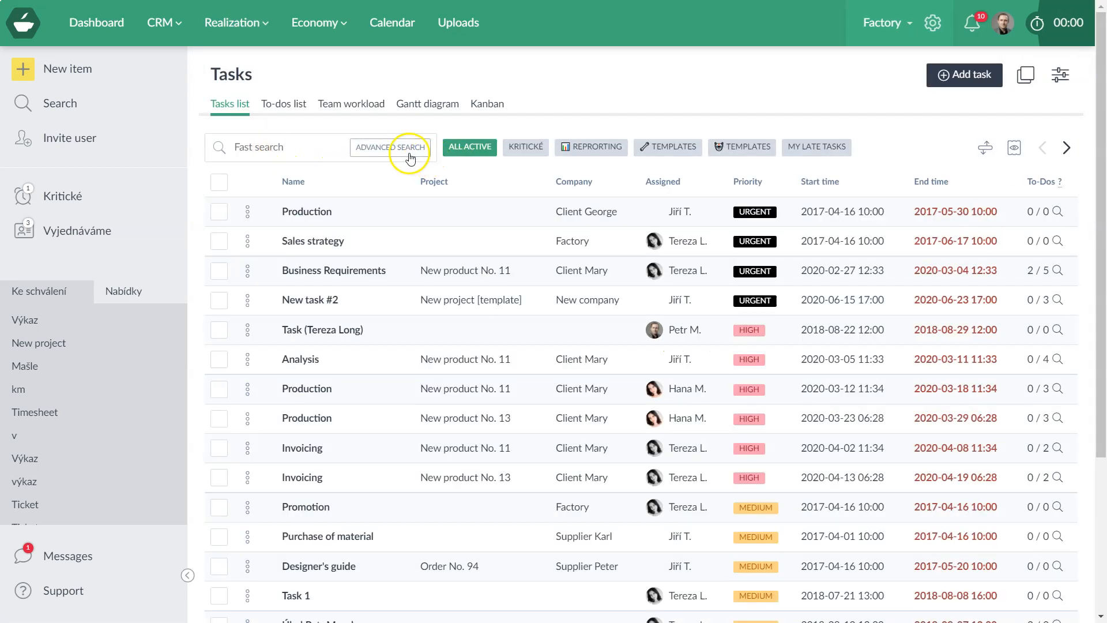
{"action": "left_click", "coordinate": [407, 148]}
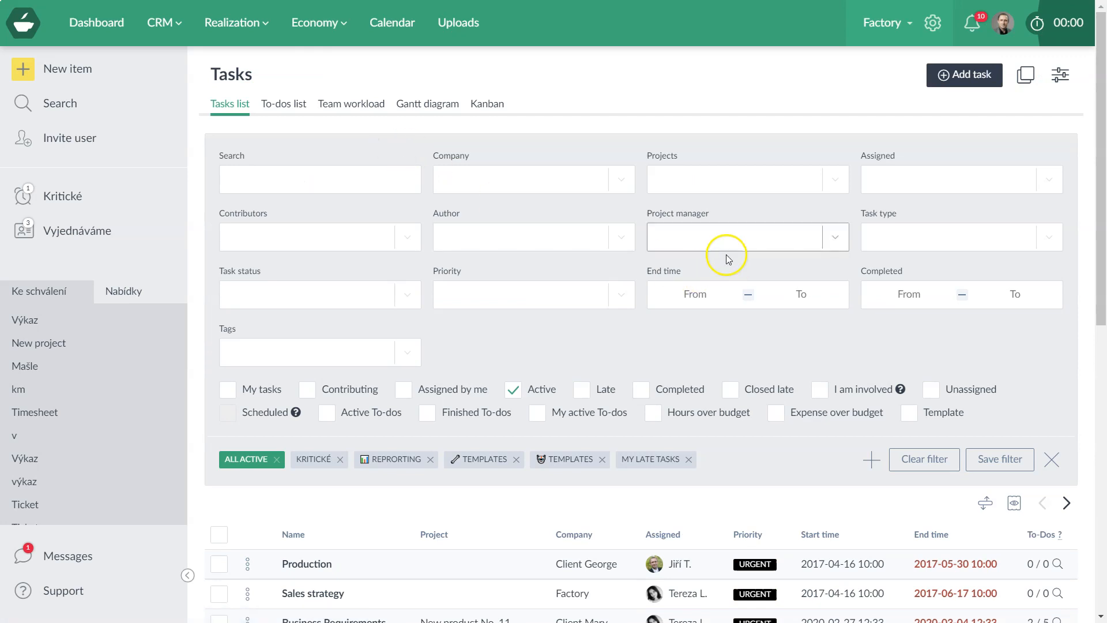
{"action": "left_click", "coordinate": [672, 238]}
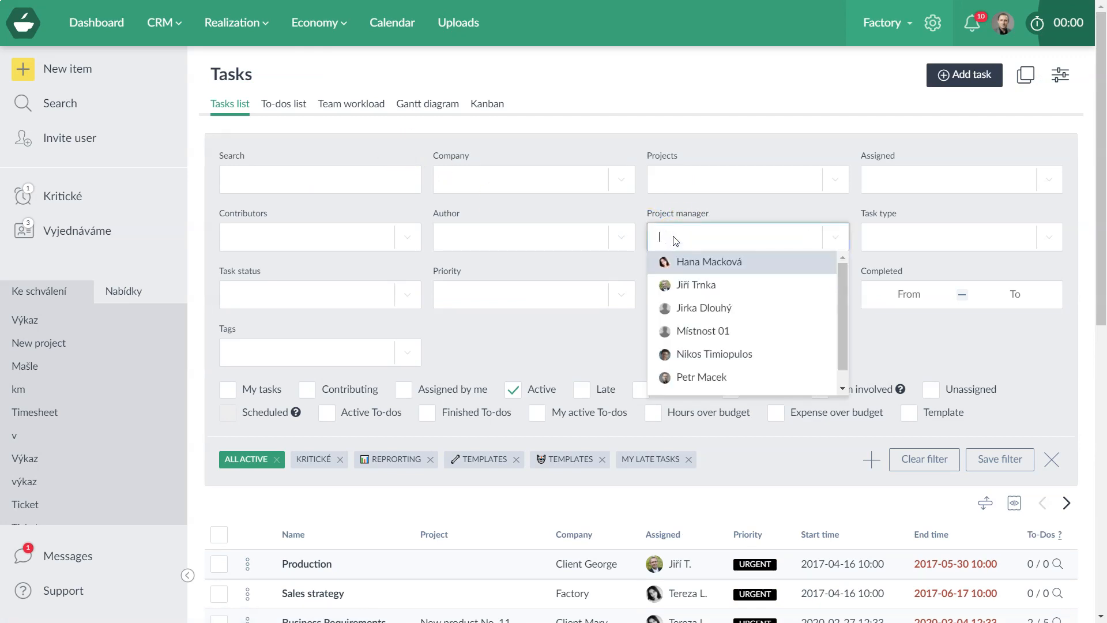
{"action": "left_click", "coordinate": [690, 262]}
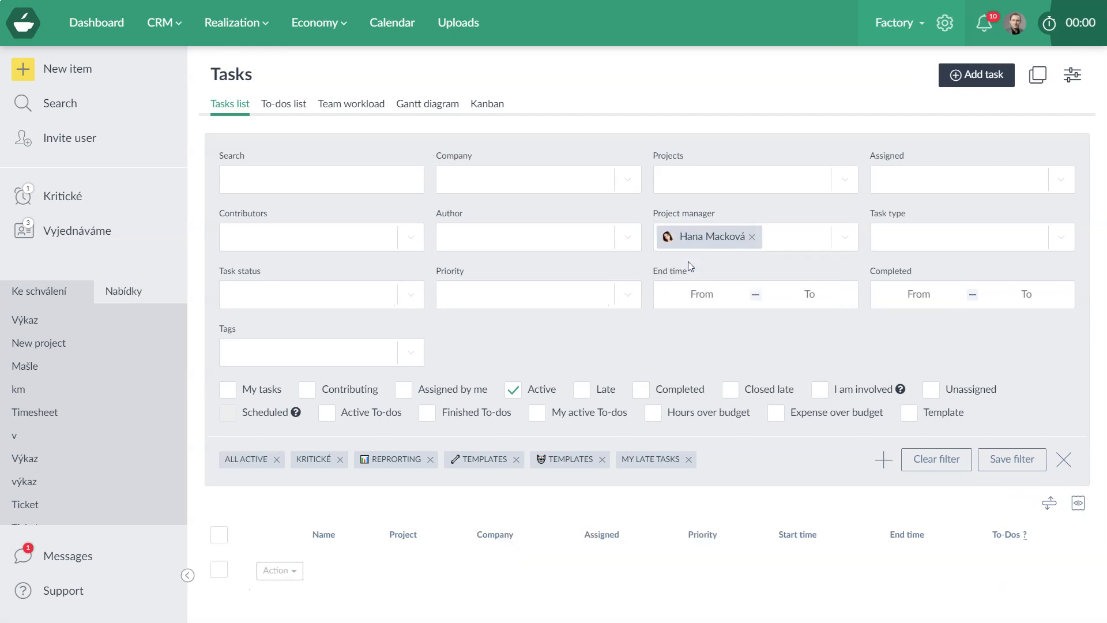
Switch the filter to a different project manager and show only late tasks.
{"action": "left_click", "coordinate": [752, 237]}
{"action": "left_click", "coordinate": [713, 244]}
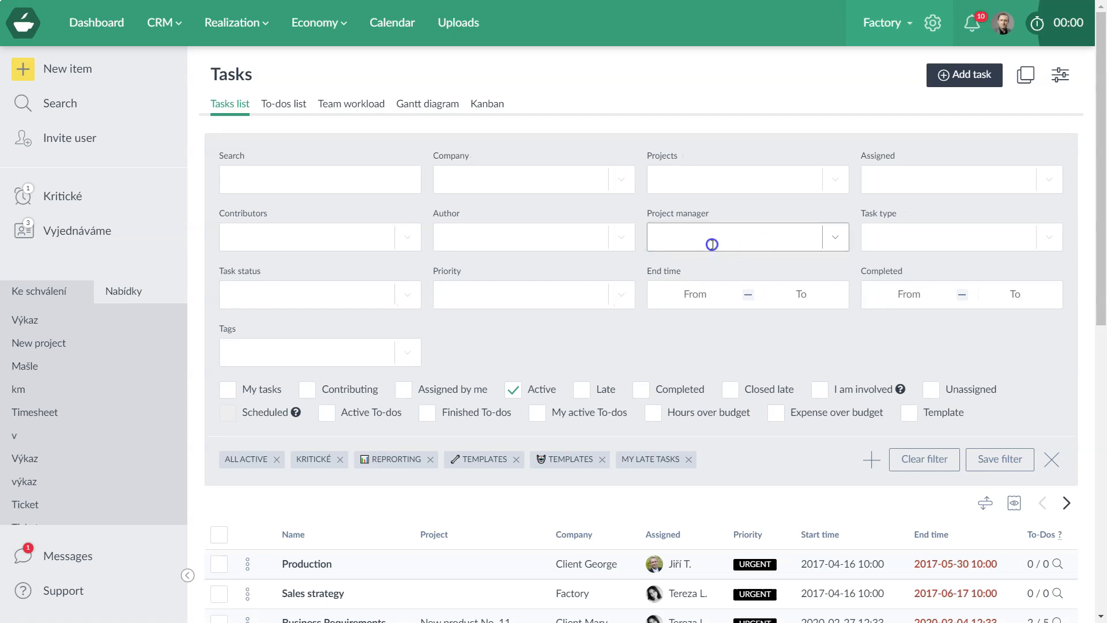
{"action": "left_click", "coordinate": [702, 284]}
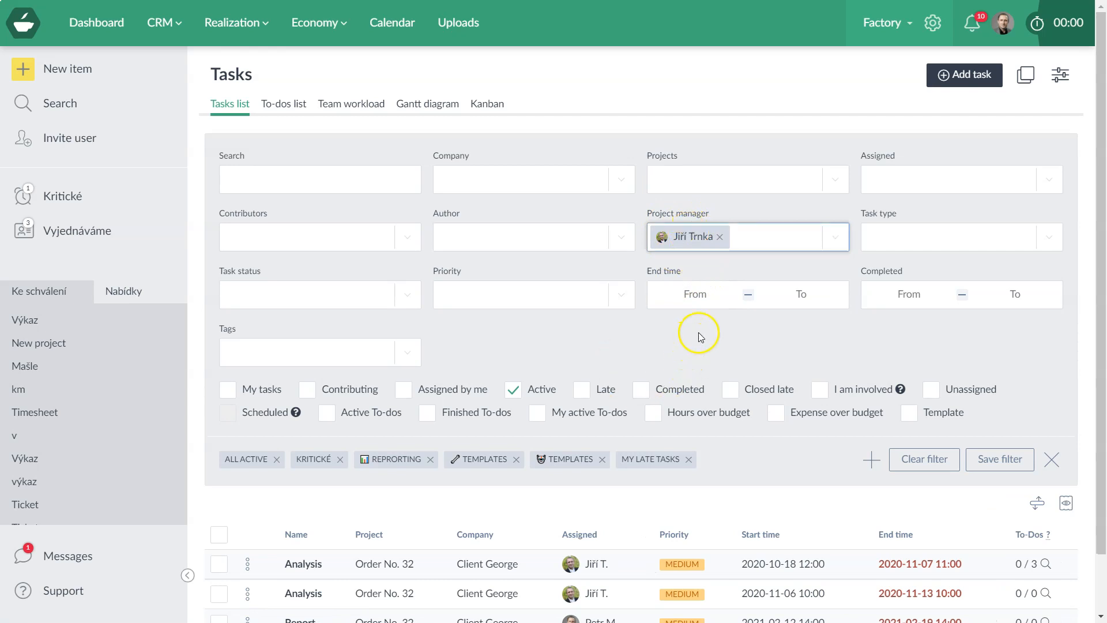
{"action": "left_click", "coordinate": [603, 391]}
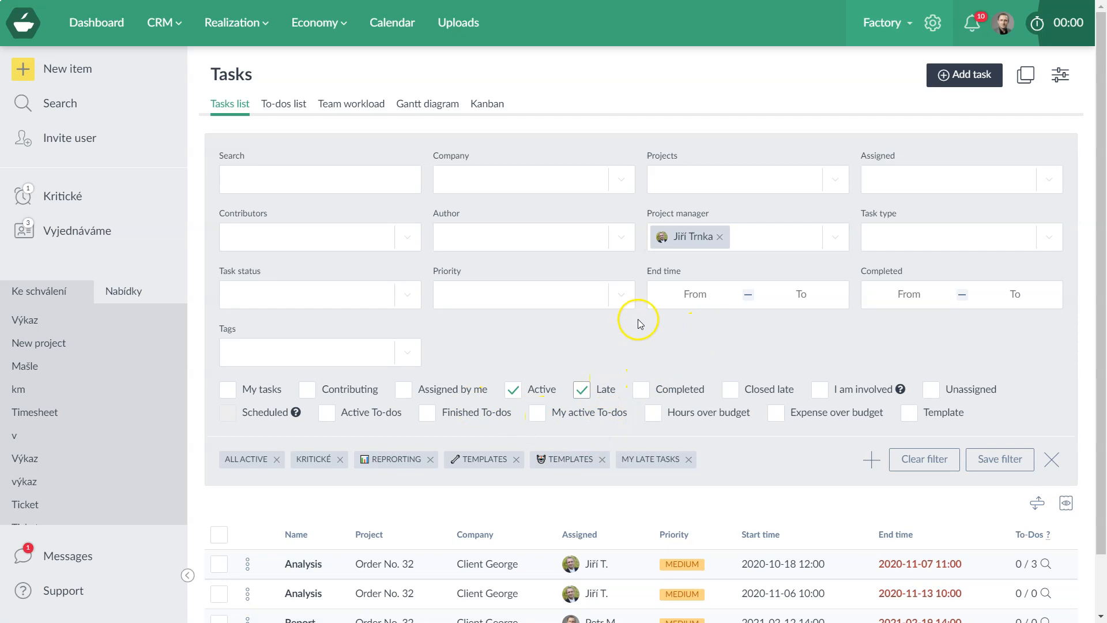
{"action": "scroll", "coordinate": [638, 323], "scroll_direction": "down", "scroll_amount": 1}
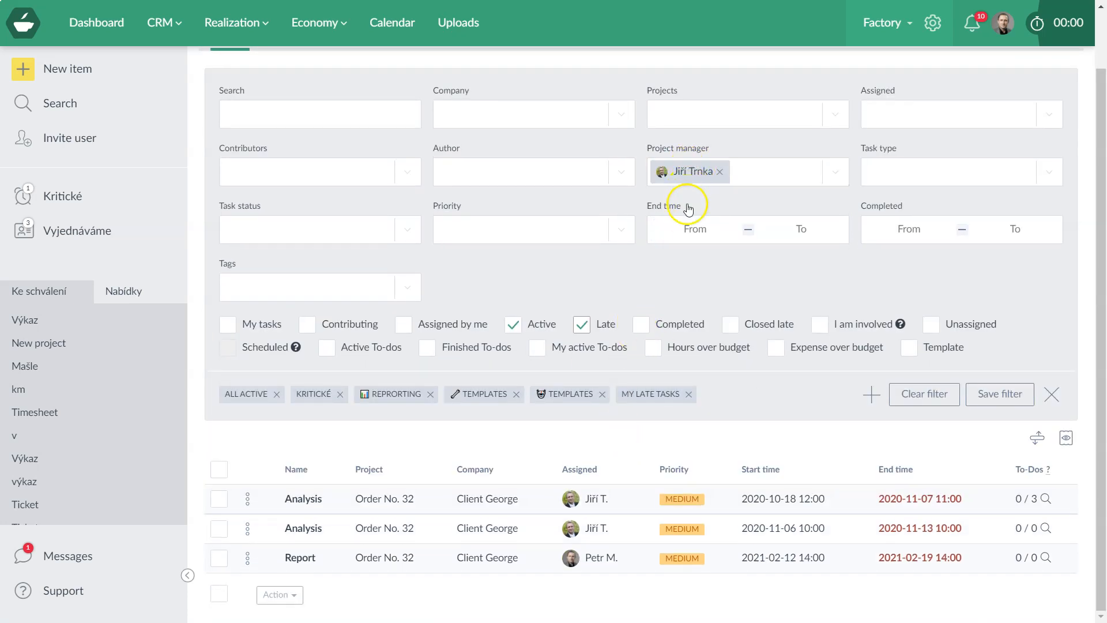
{"action": "scroll", "coordinate": [688, 208], "scroll_direction": "up", "scroll_amount": 1}
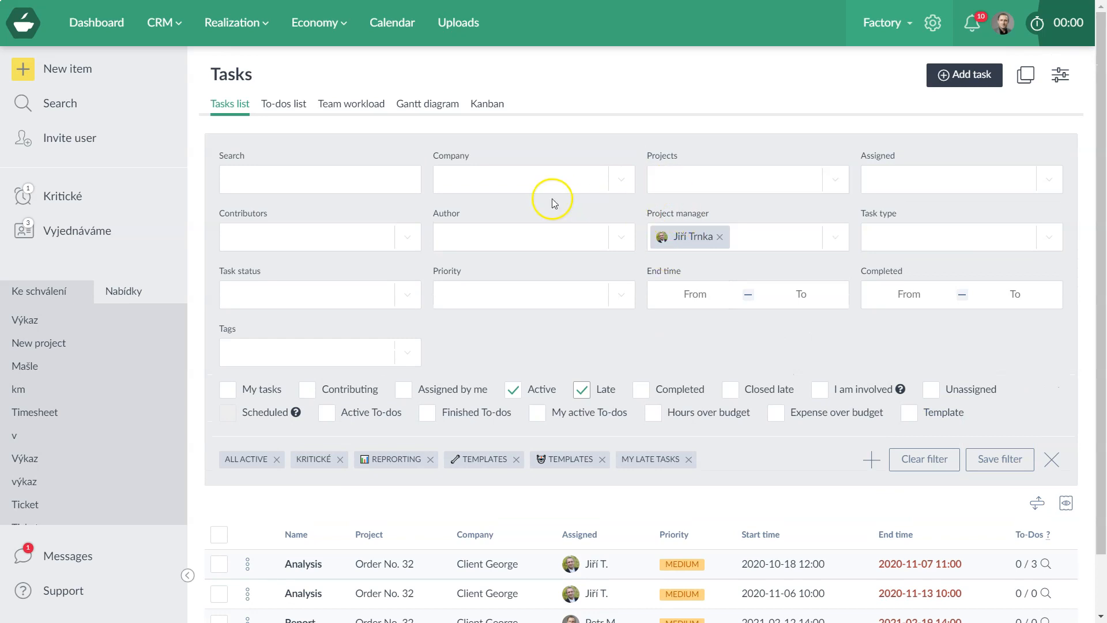
Go to the Economy > Invoices list and expand its Advanced Search filters.
{"action": "left_click", "coordinate": [323, 23]}
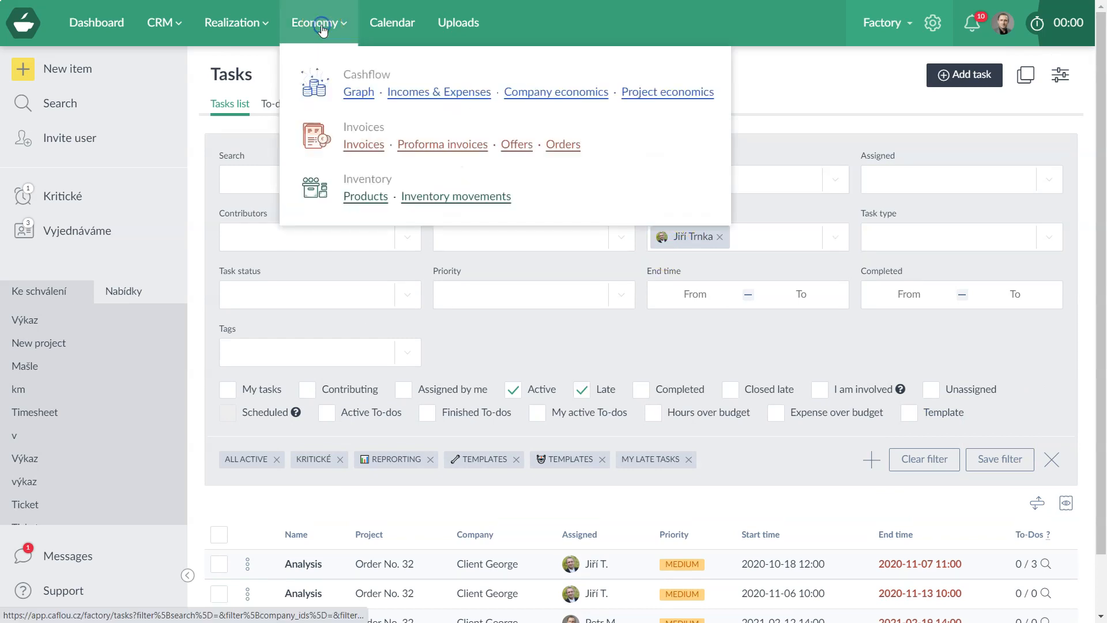
{"action": "left_click", "coordinate": [362, 144]}
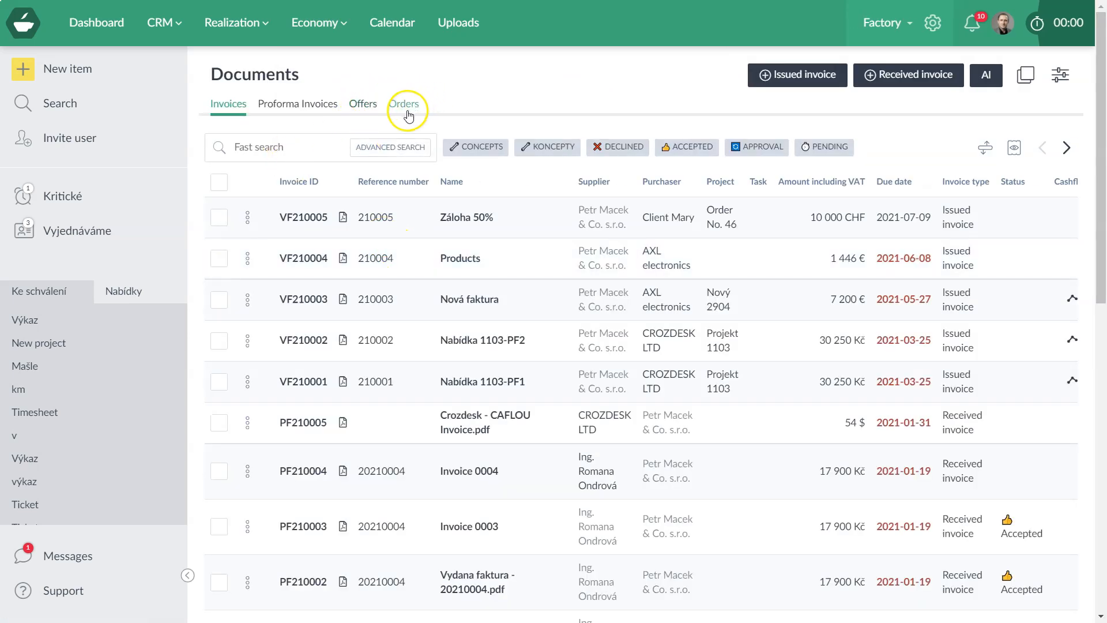
{"action": "left_click", "coordinate": [390, 147]}
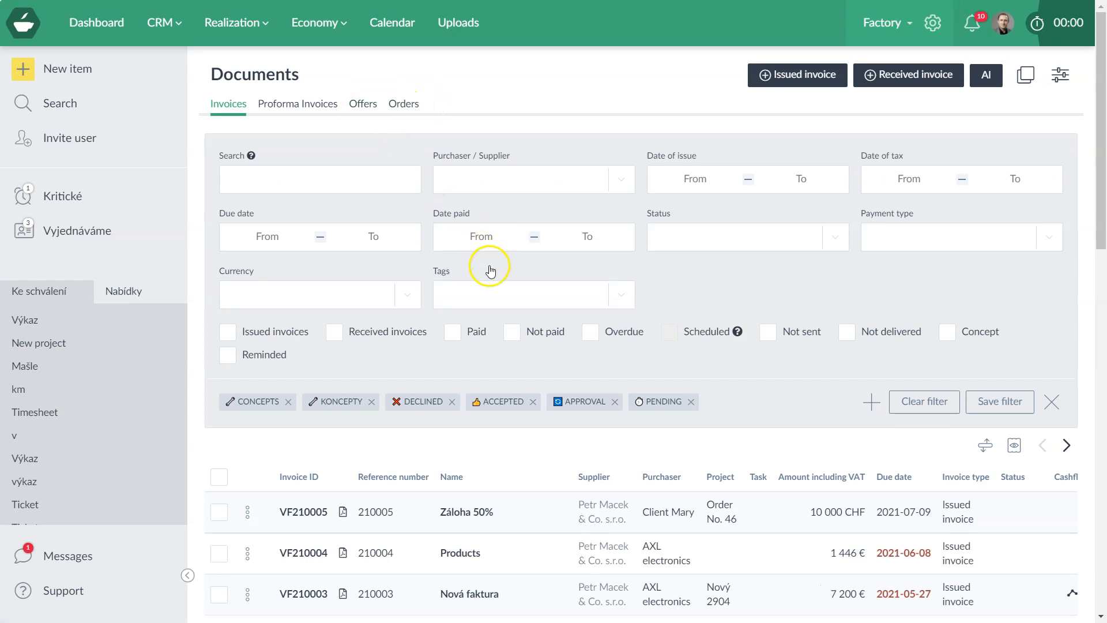
{"action": "left_click", "coordinate": [871, 402]}
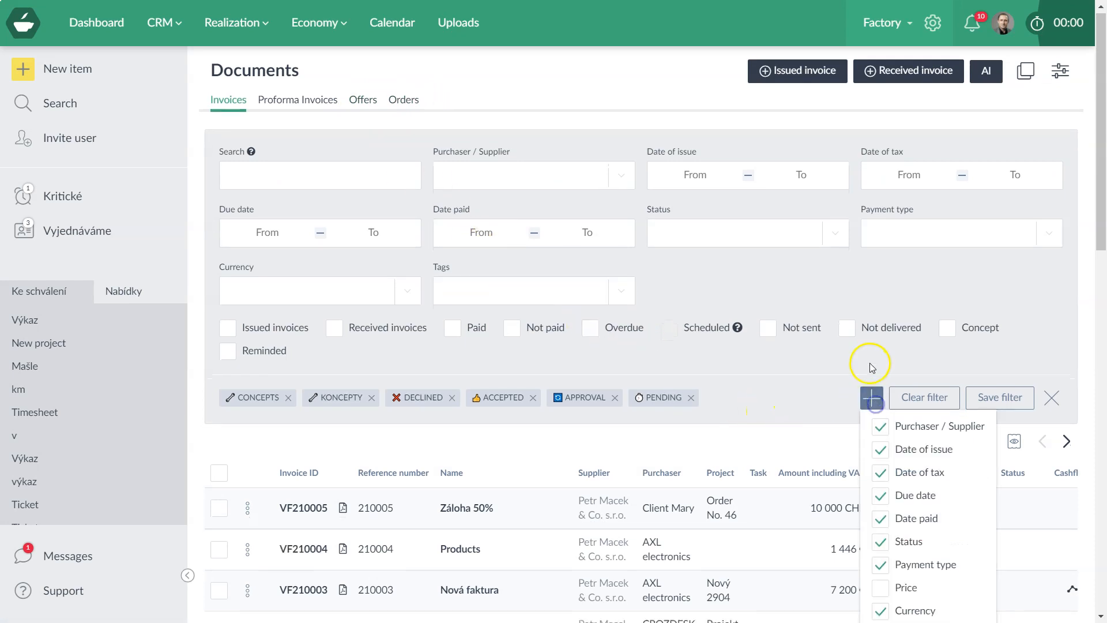
{"action": "scroll", "coordinate": [885, 473], "scroll_direction": "down", "scroll_amount": 3}
{"action": "scroll", "coordinate": [886, 475], "scroll_direction": "up", "scroll_amount": 3}
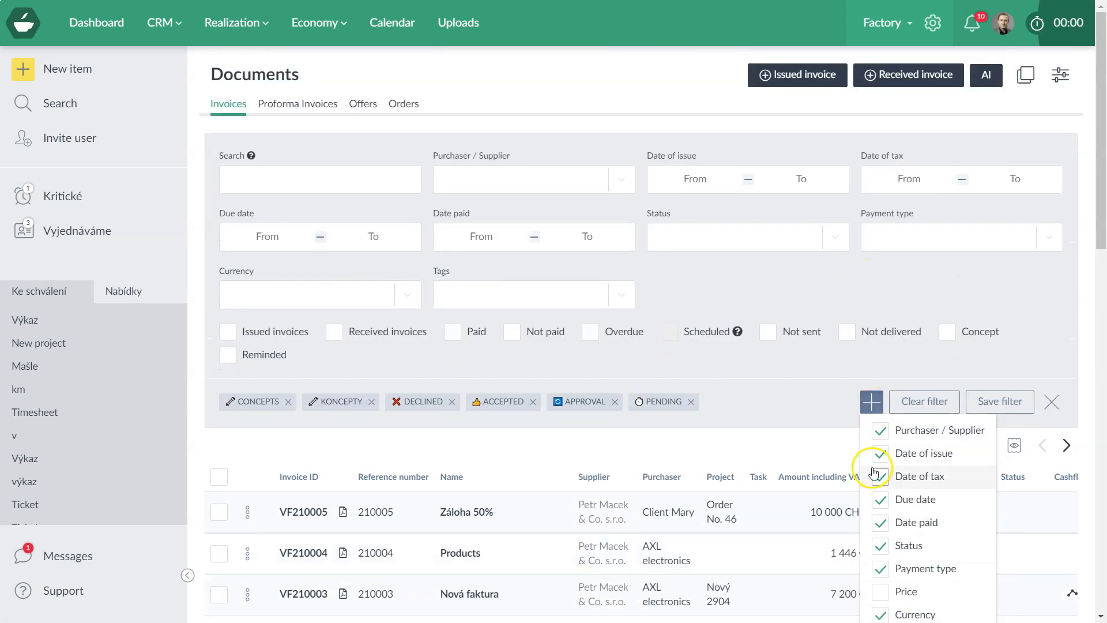
Set the Currency filter to CHF - Swiss Franc, leaving only invoice VF210005 for 10 000 CHF.
{"action": "left_click", "coordinate": [305, 294]}
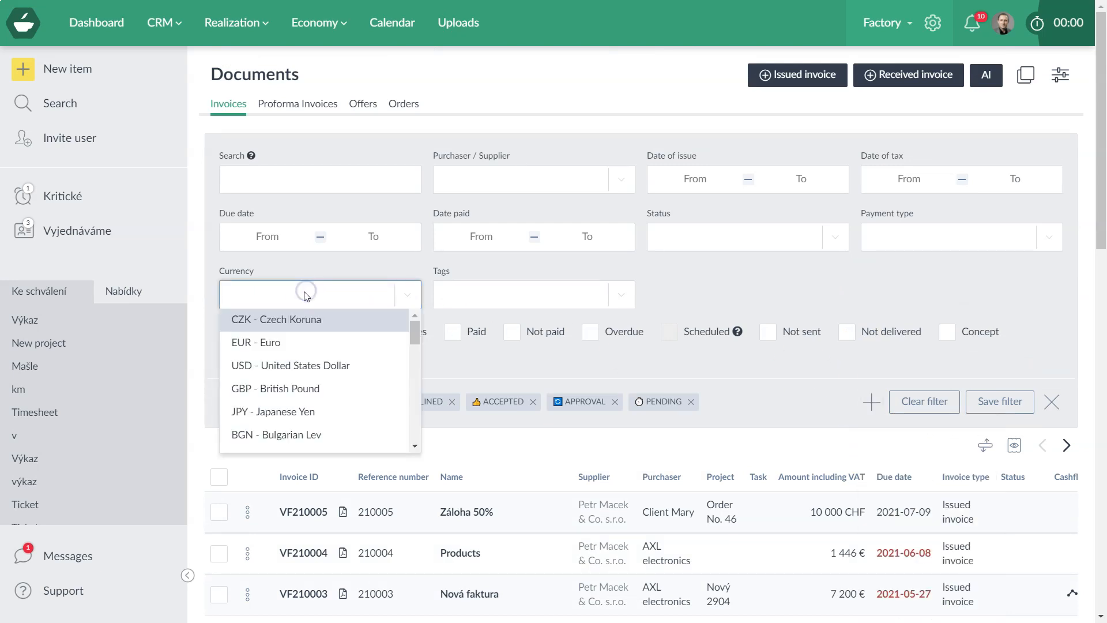
{"action": "scroll", "coordinate": [321, 343], "scroll_direction": "down", "scroll_amount": 1}
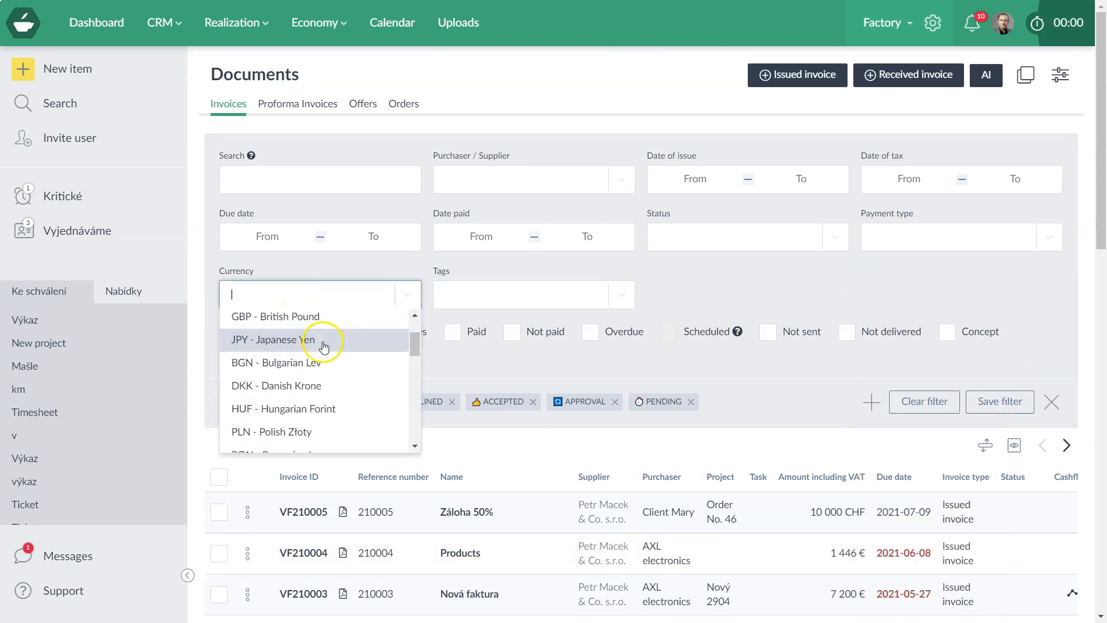
{"action": "scroll", "coordinate": [322, 351], "scroll_direction": "down", "scroll_amount": 1}
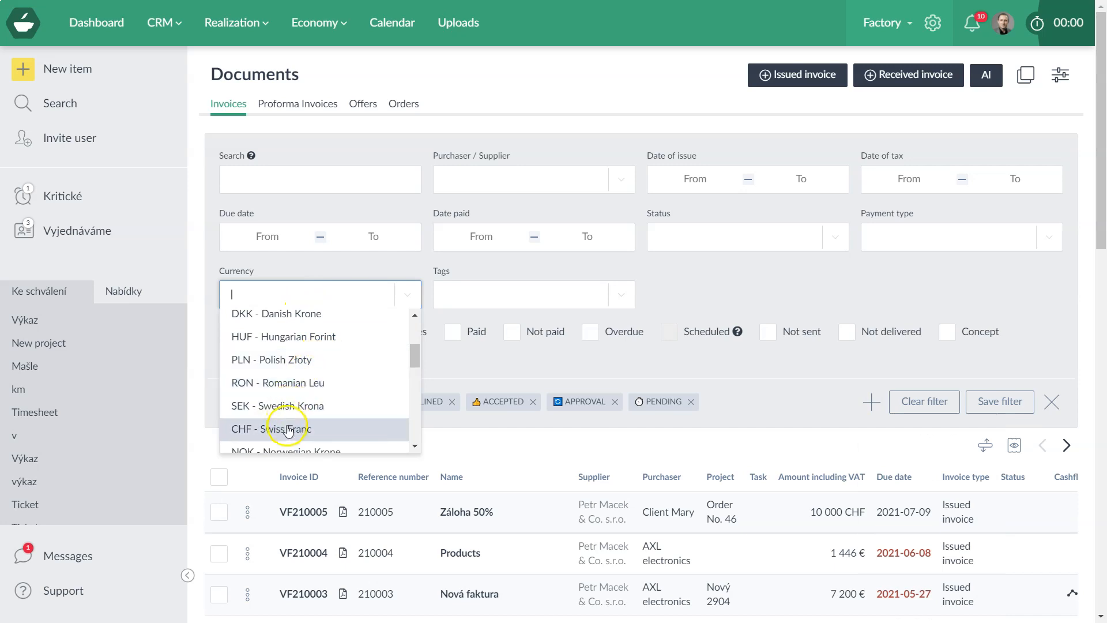
{"action": "left_click", "coordinate": [289, 430]}
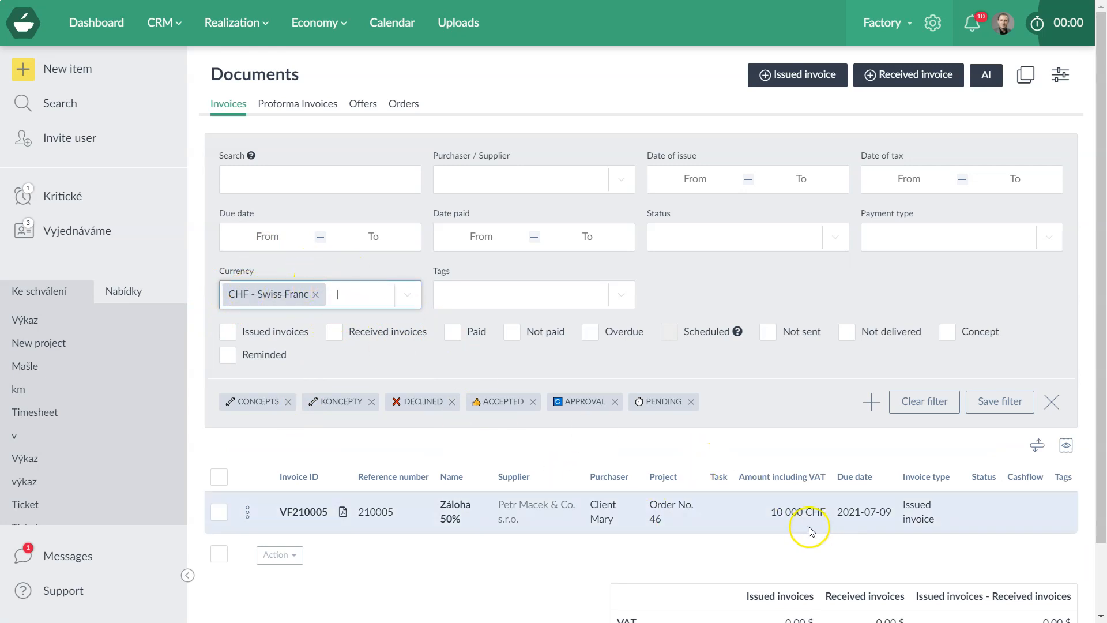
{"action": "scroll", "coordinate": [793, 509], "scroll_direction": "down", "scroll_amount": 2}
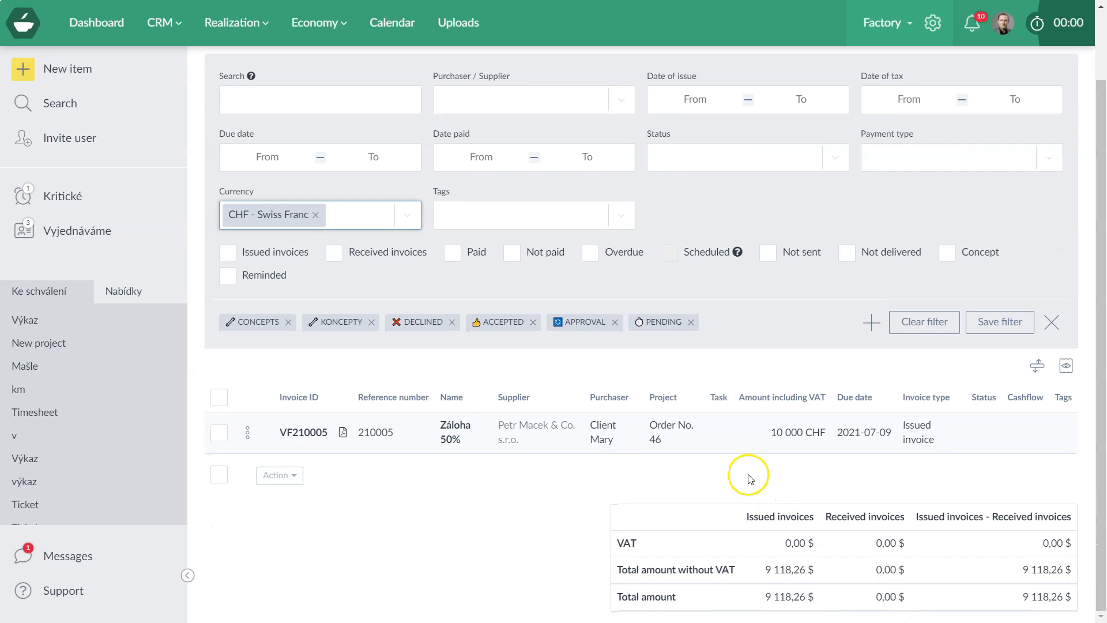
{"action": "scroll", "coordinate": [680, 438], "scroll_direction": "up", "scroll_amount": 2}
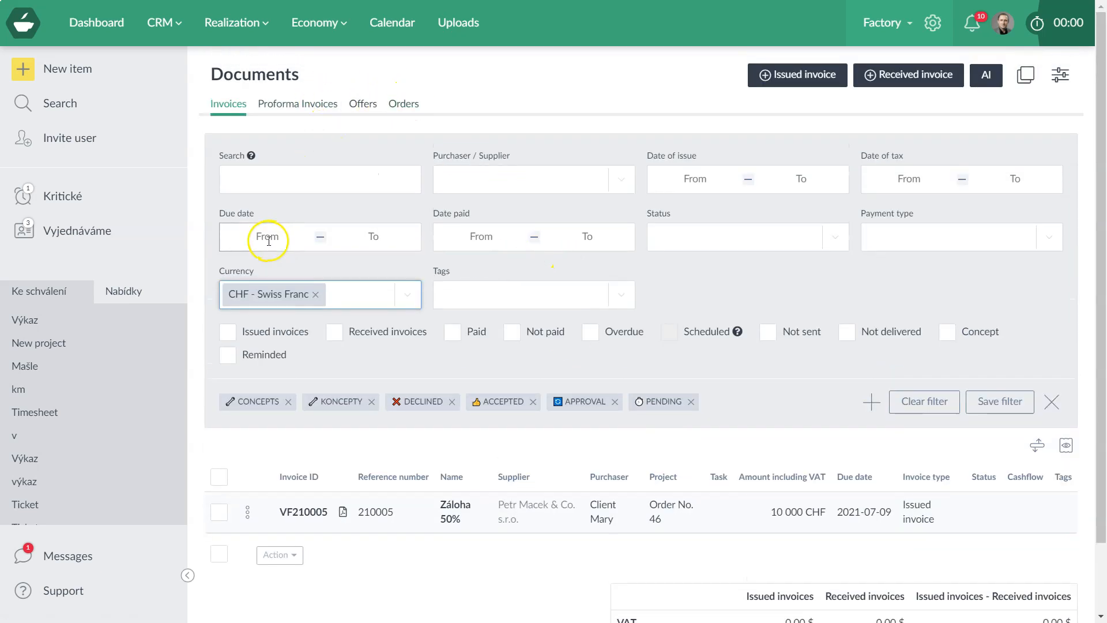
{"action": "scroll", "coordinate": [271, 235], "scroll_direction": "down", "scroll_amount": 2}
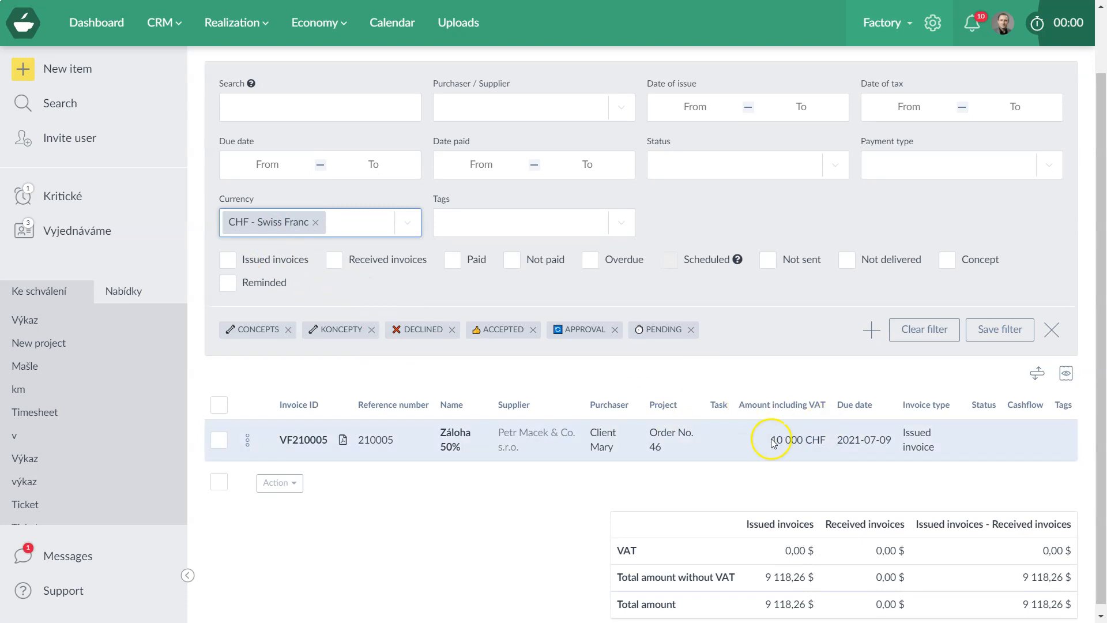